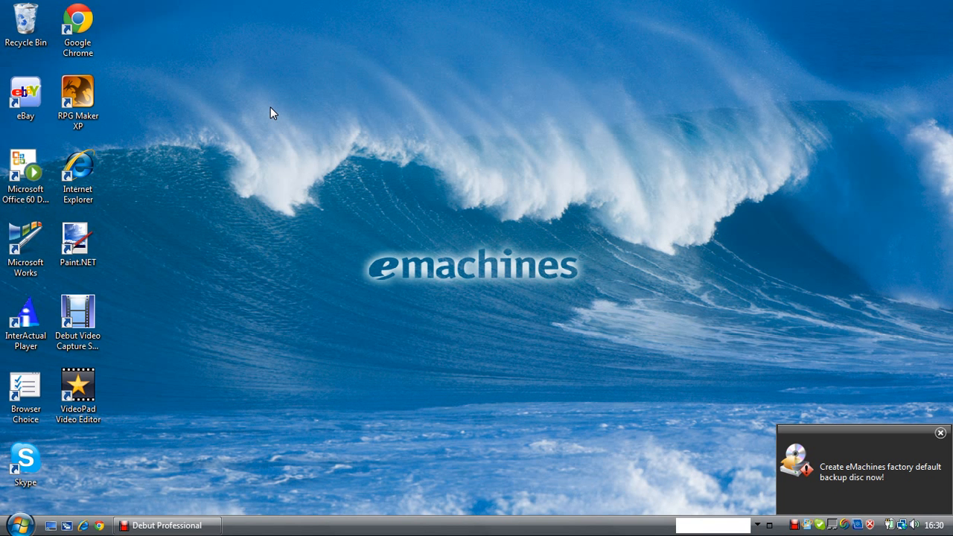
Launch RPG Maker XP from the desktop
click(246, 106)
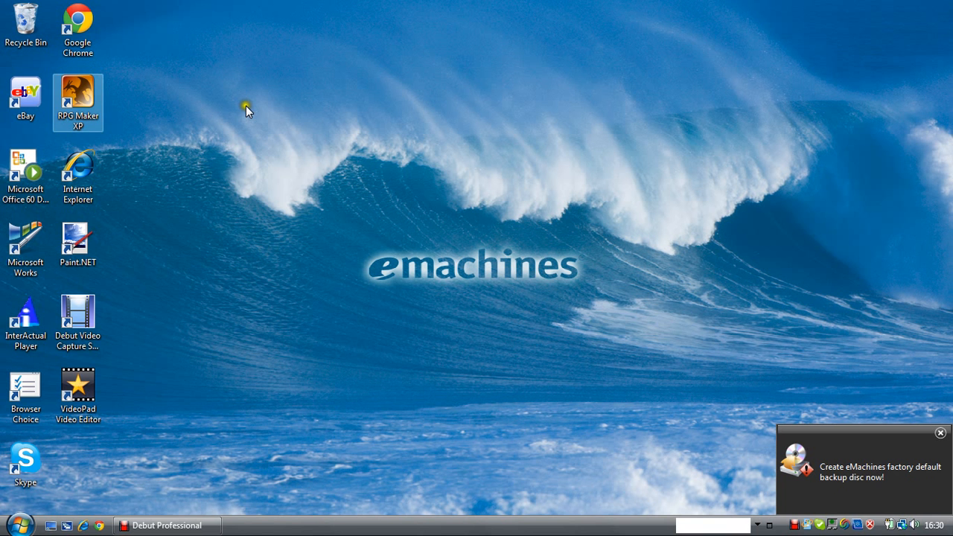
double_click(86, 103)
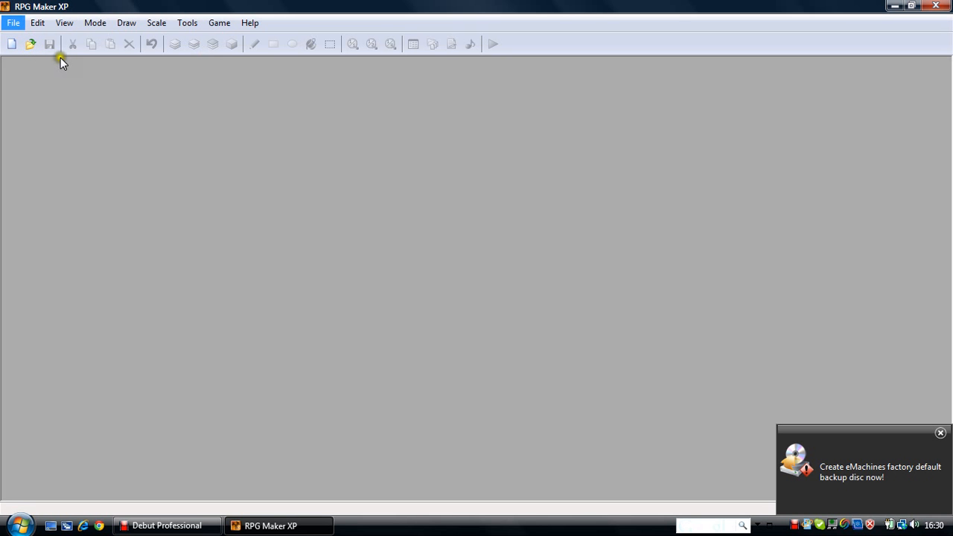
click(15, 23)
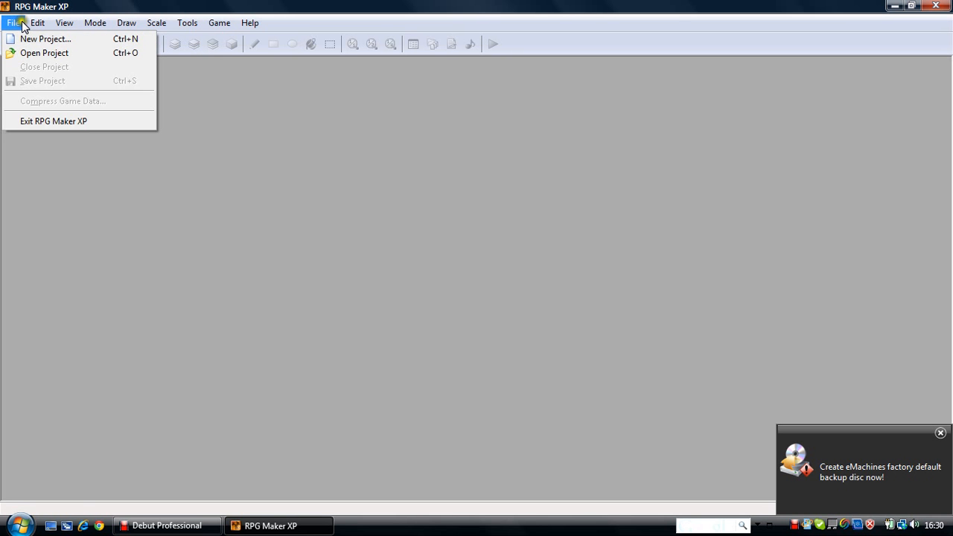
click(21, 22)
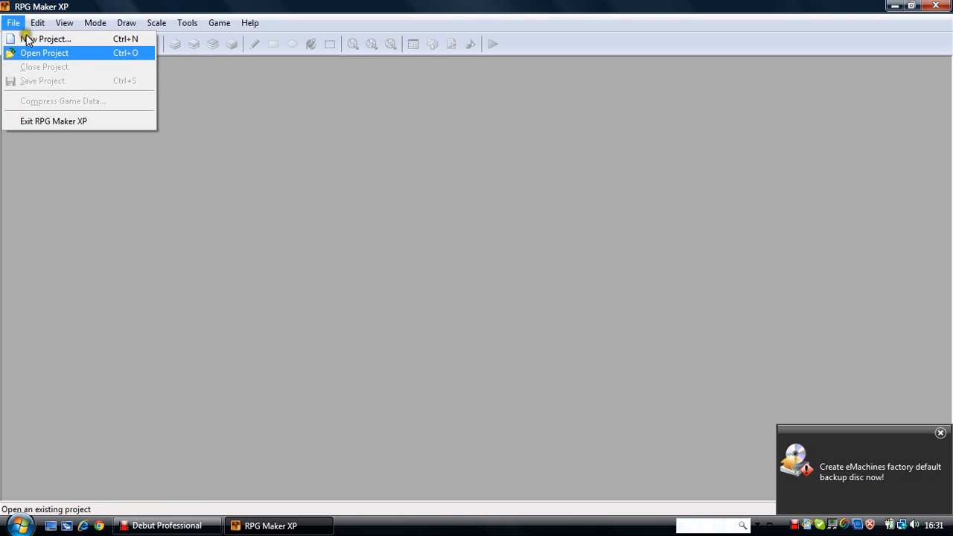
key(Right)
key(Right)
click(14, 23)
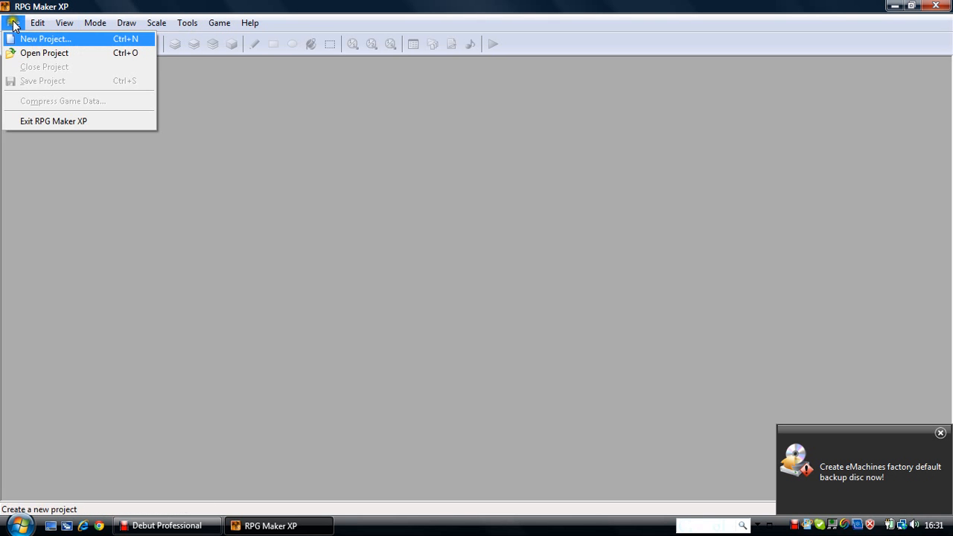
click(35, 42)
click(161, 208)
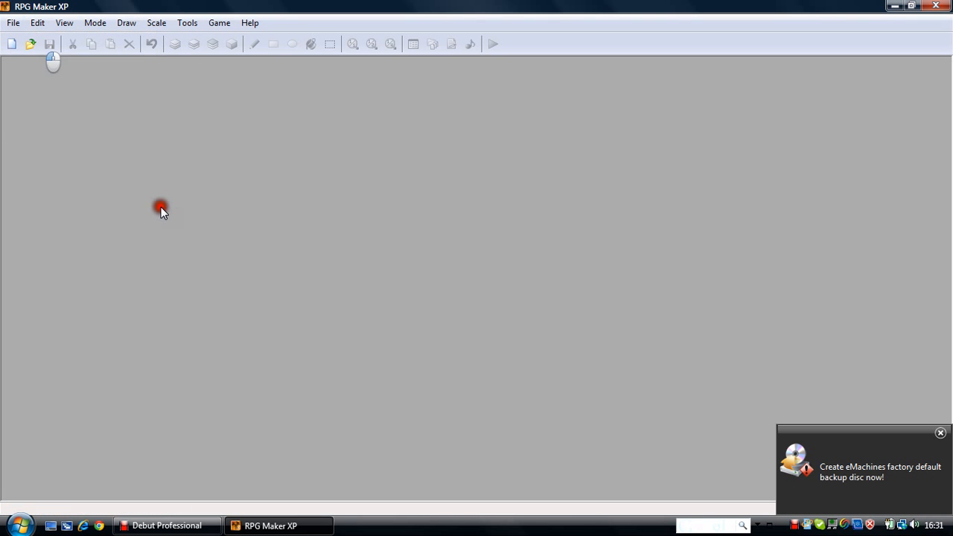
Start a new project with tutorials as its folder name and game title
click(12, 45)
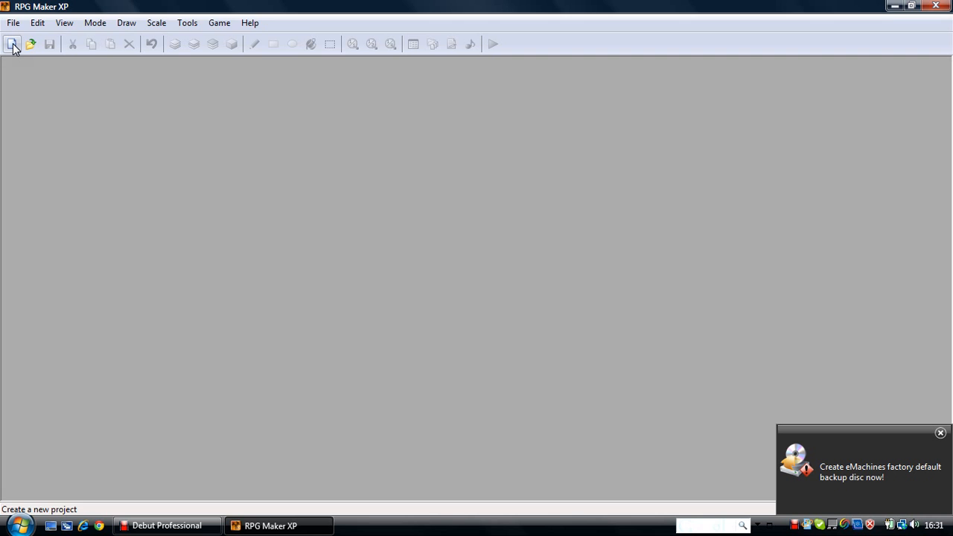
click(12, 45)
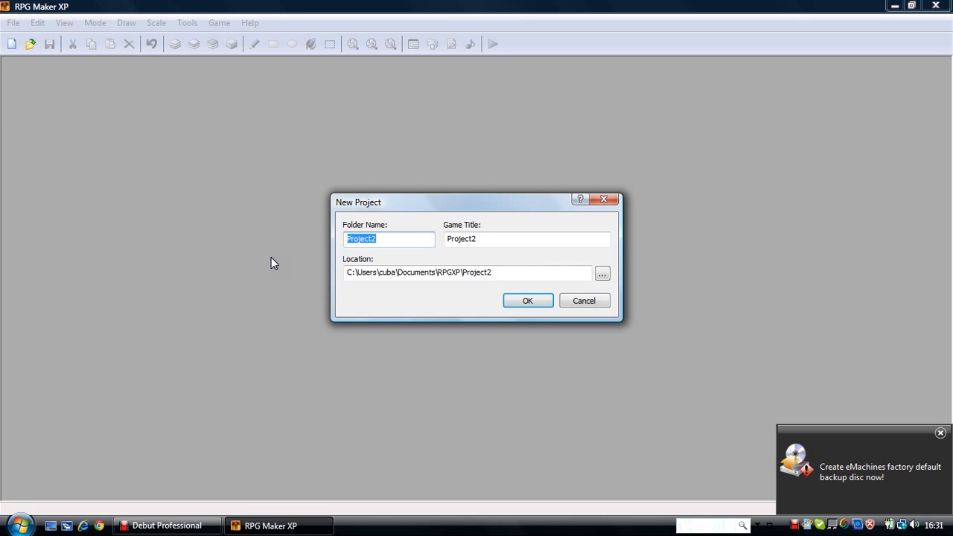
text(tuto)
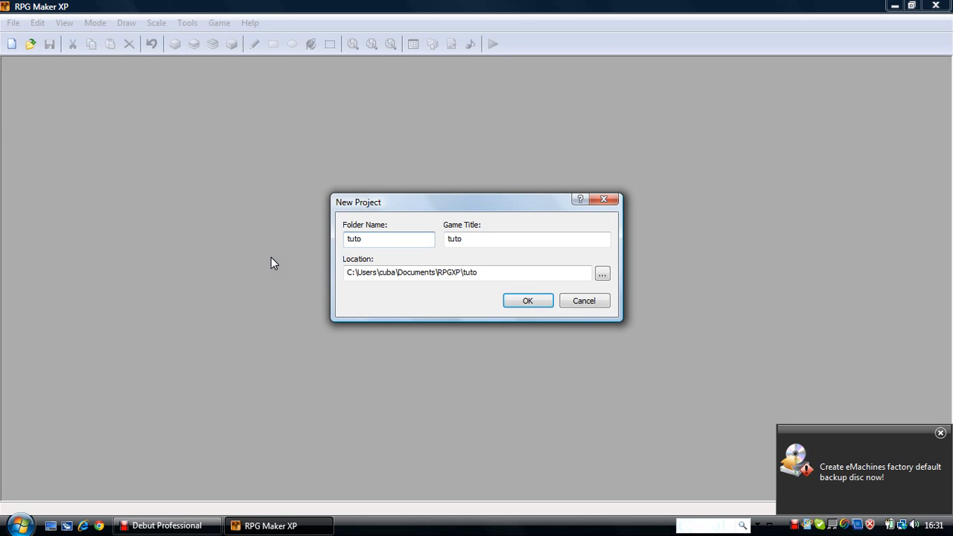
text(rials)
click(549, 295)
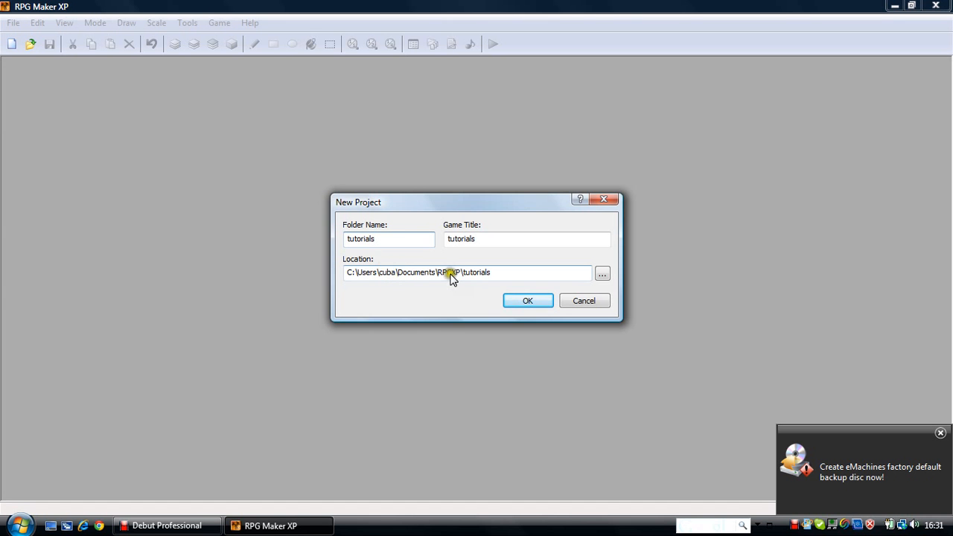
Choose the RPGXP folder under Documents as the project location and create the project
click(602, 273)
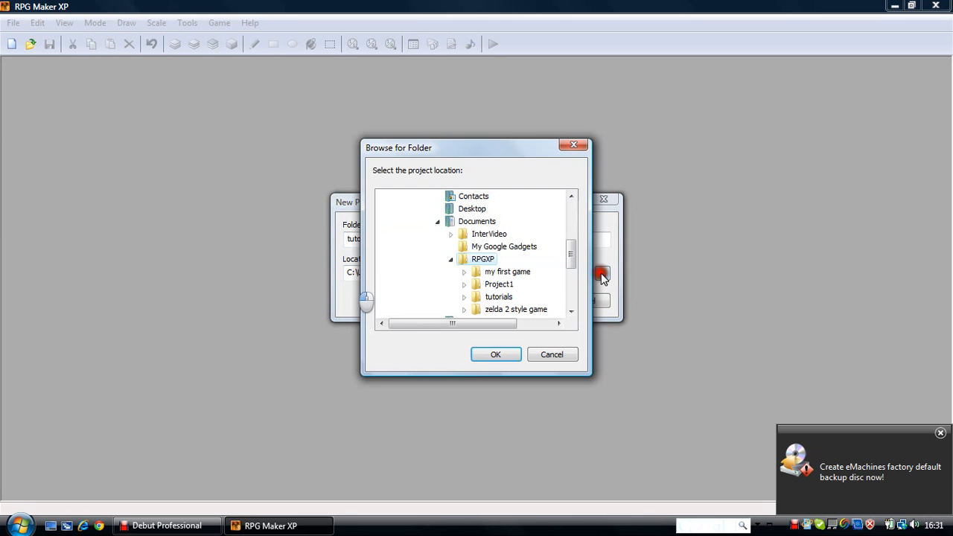
click(504, 259)
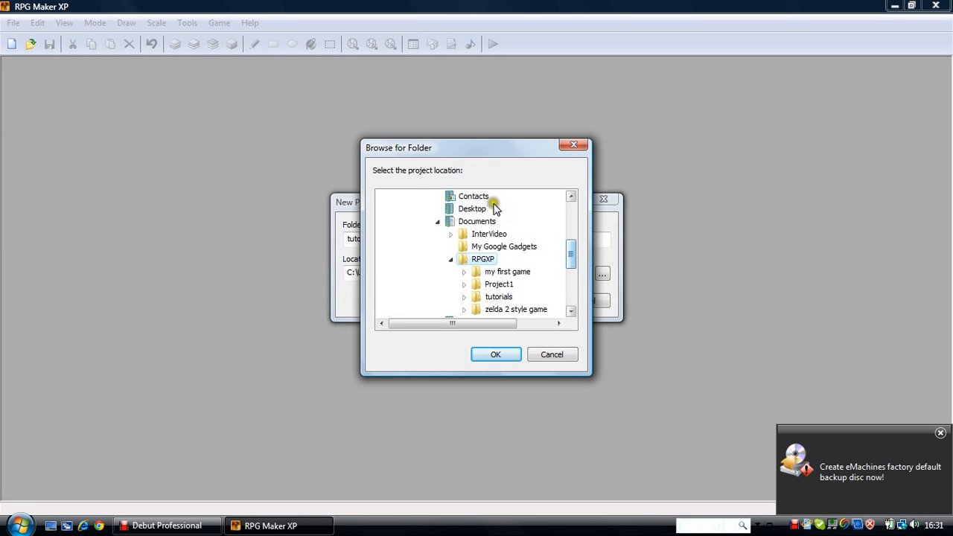
click(457, 222)
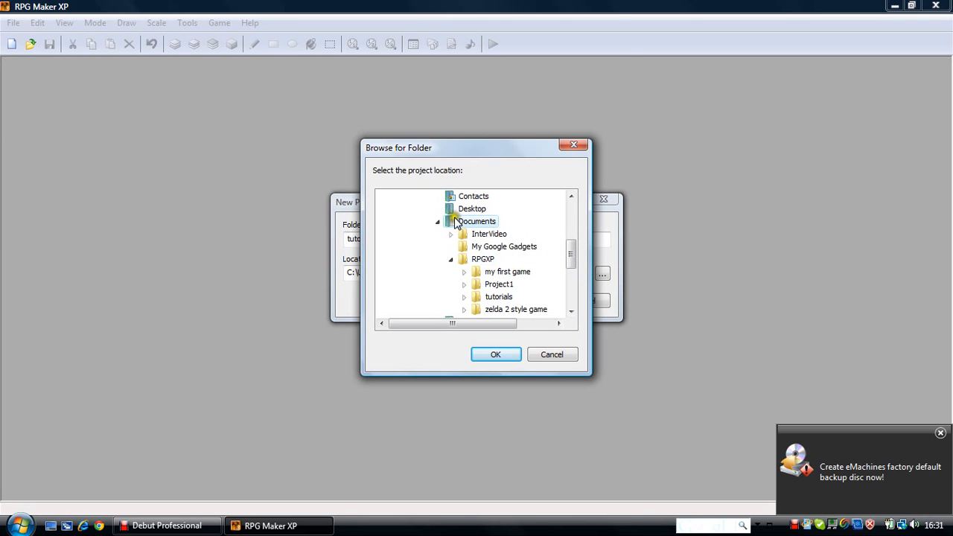
click(446, 222)
click(473, 254)
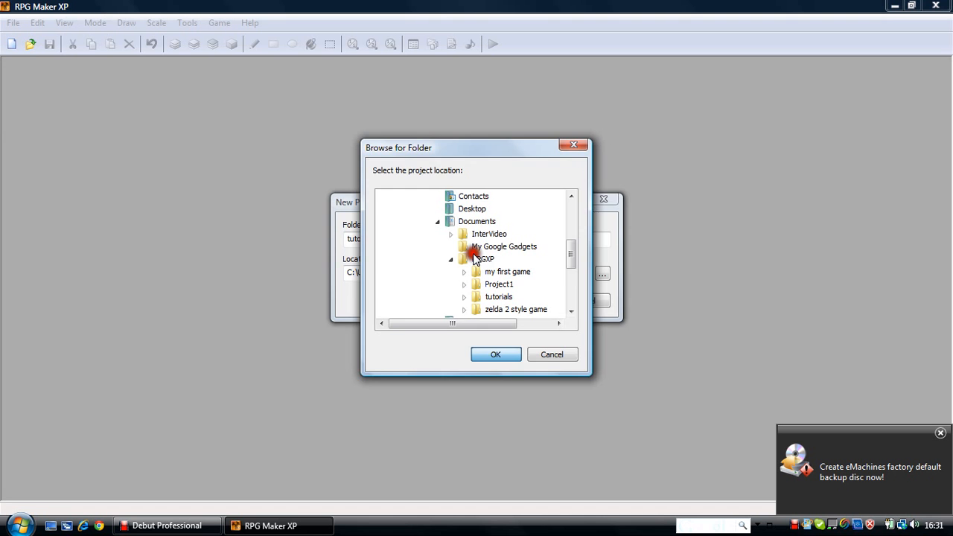
click(505, 350)
click(519, 296)
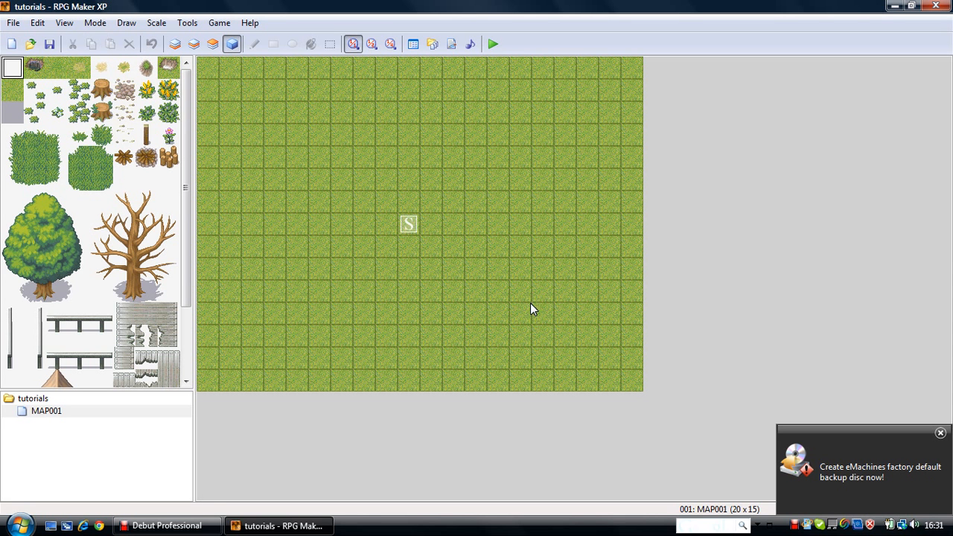
In MAP001's properties, set the name to grassland and choose the tileset 001: Gralssland
click(66, 412)
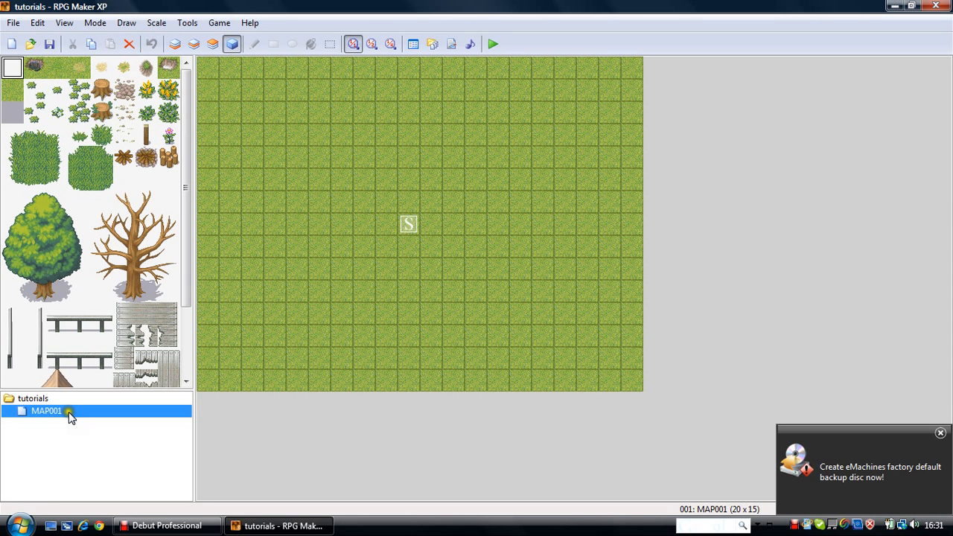
right_click(68, 413)
double_click(69, 412)
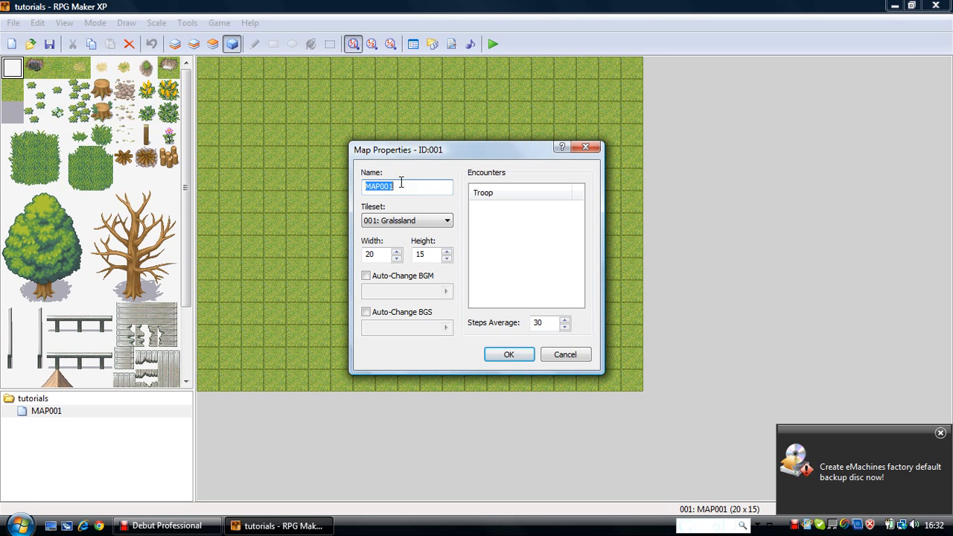
text(grassland)
click(440, 221)
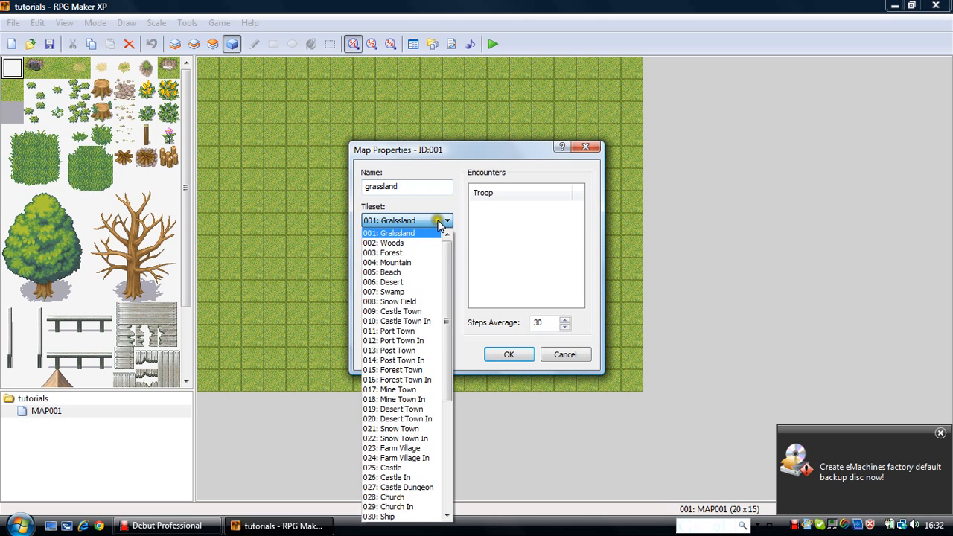
scroll(443, 298, down, 7)
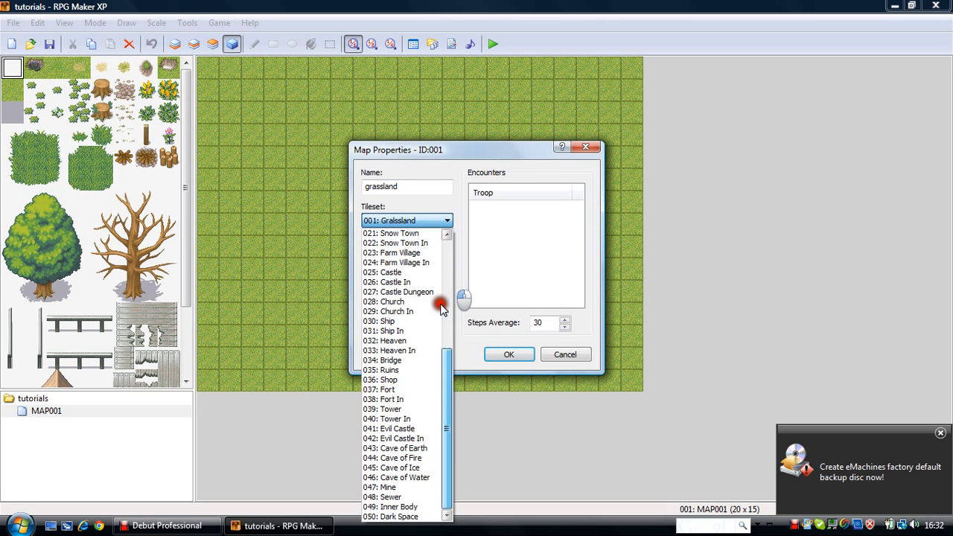
scroll(441, 298, up, 7)
click(416, 234)
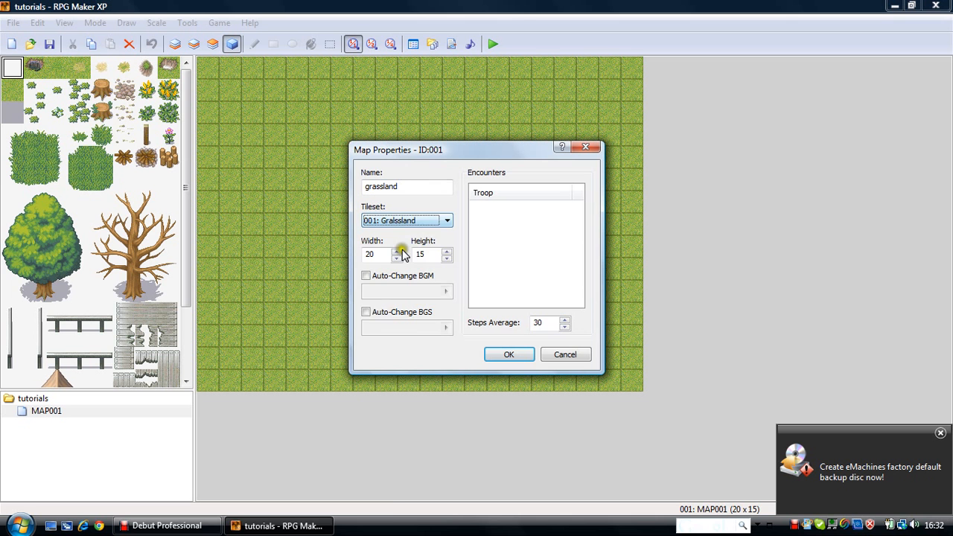
Examine the tilesets offered for the map, including the castle, port, post, forest and mine town sets, without choosing another one
click(446, 221)
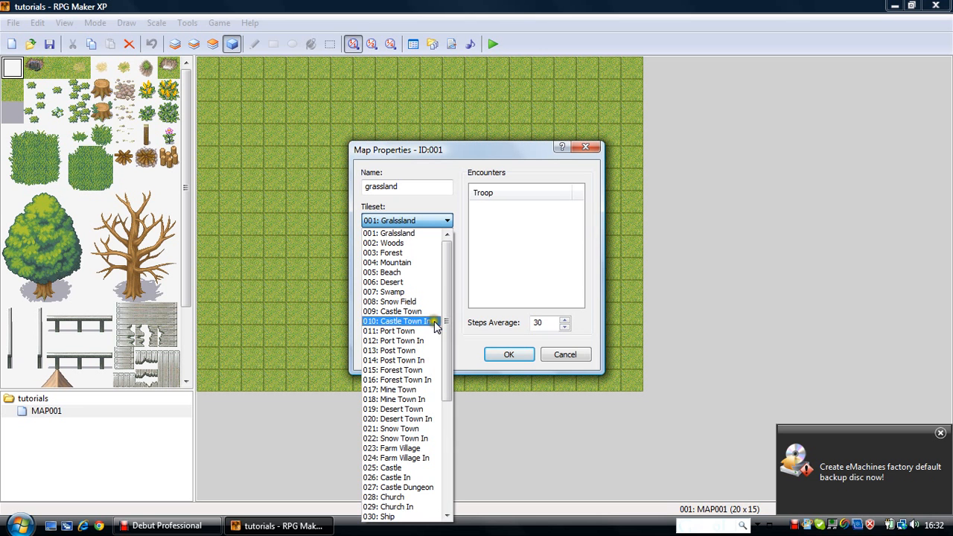
key(Down)
key(Down)
key(Down)
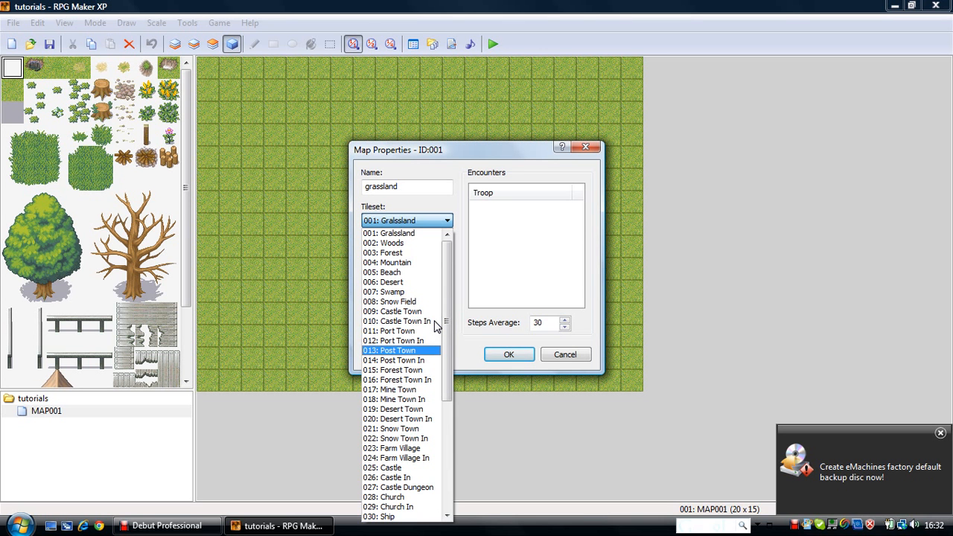
click(425, 345)
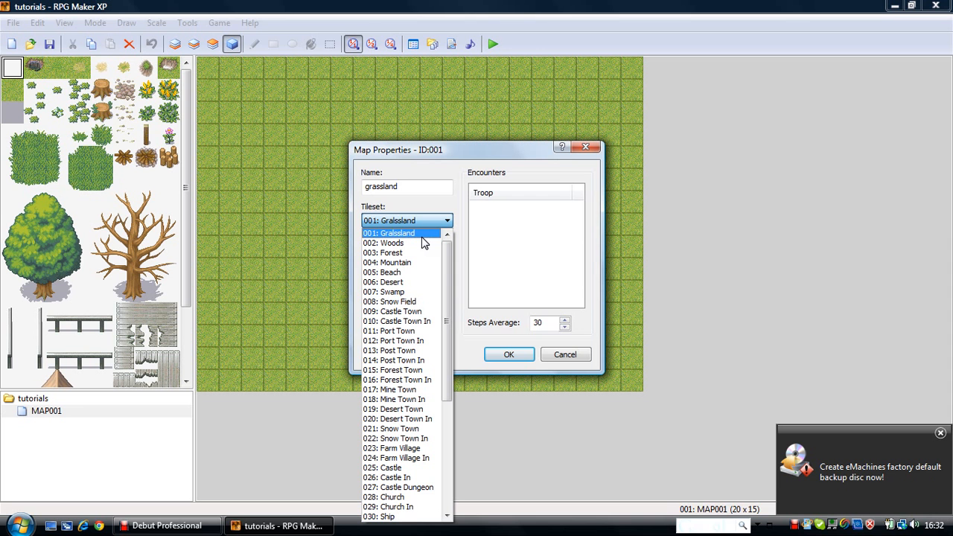
key(Down)
key(Down)
key(Down)
key(Down)
key(Down)
key(Down)
key(Down)
key(Down)
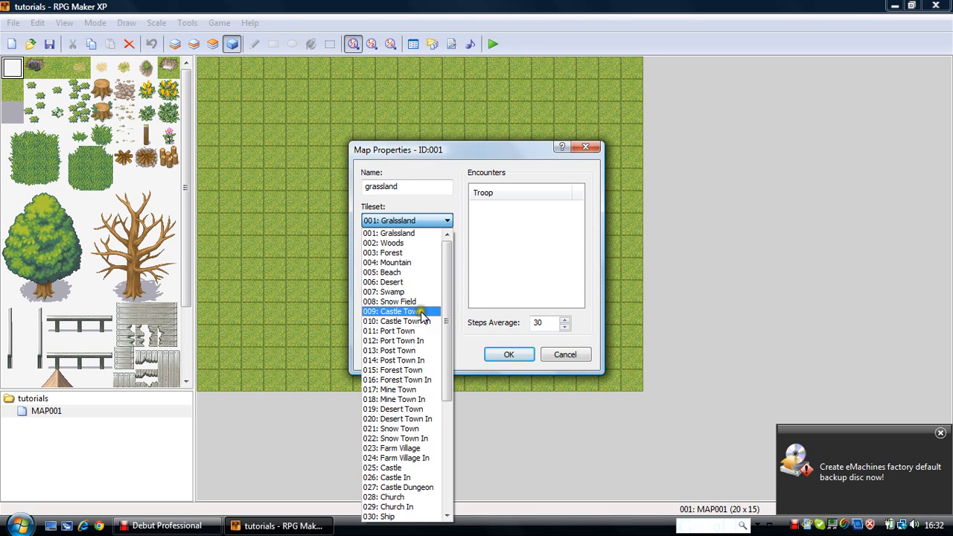
key(Down)
key(Down)
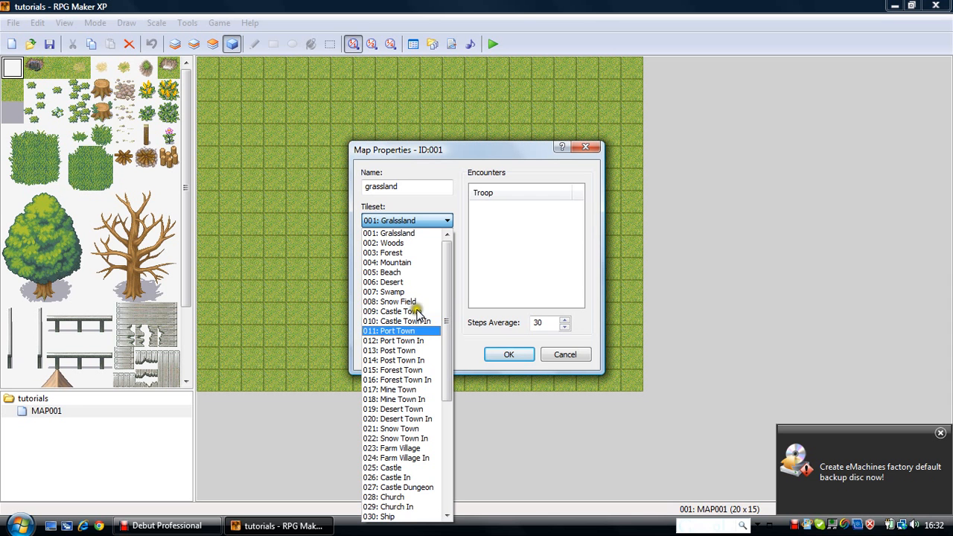
key(Down)
key(Down)
key(Down)
key(Down)
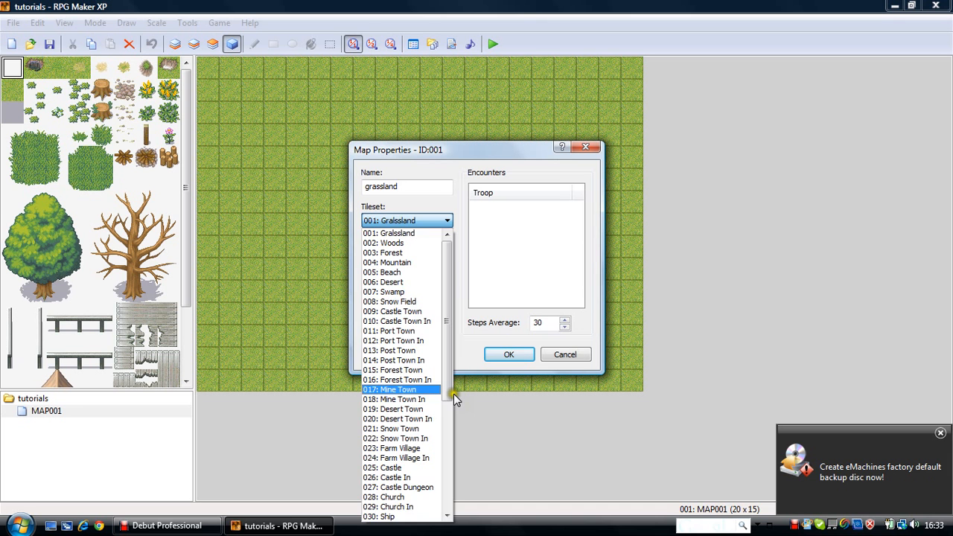
click(463, 353)
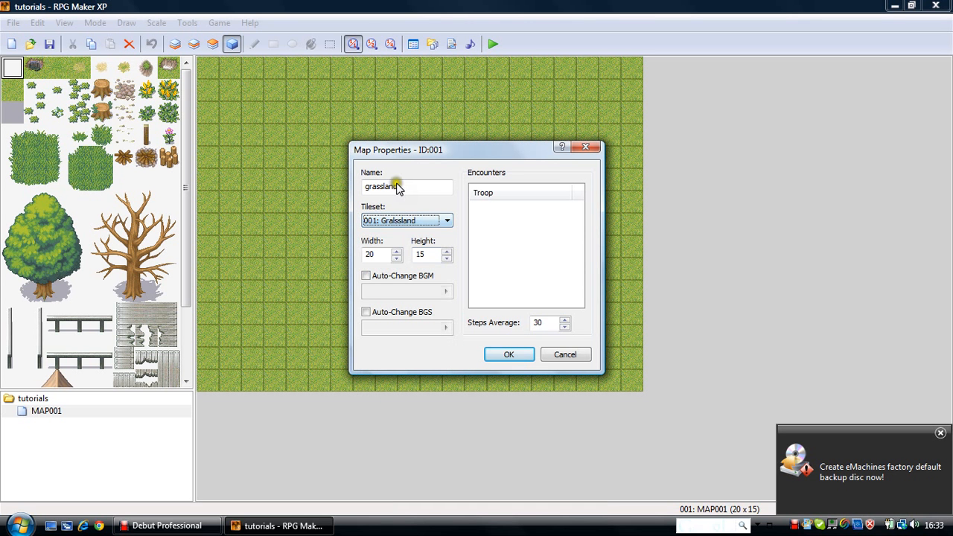
Try Auto-Change BGM on the map with the track 031-Castle01, preview it, and turn the option off again
click(384, 277)
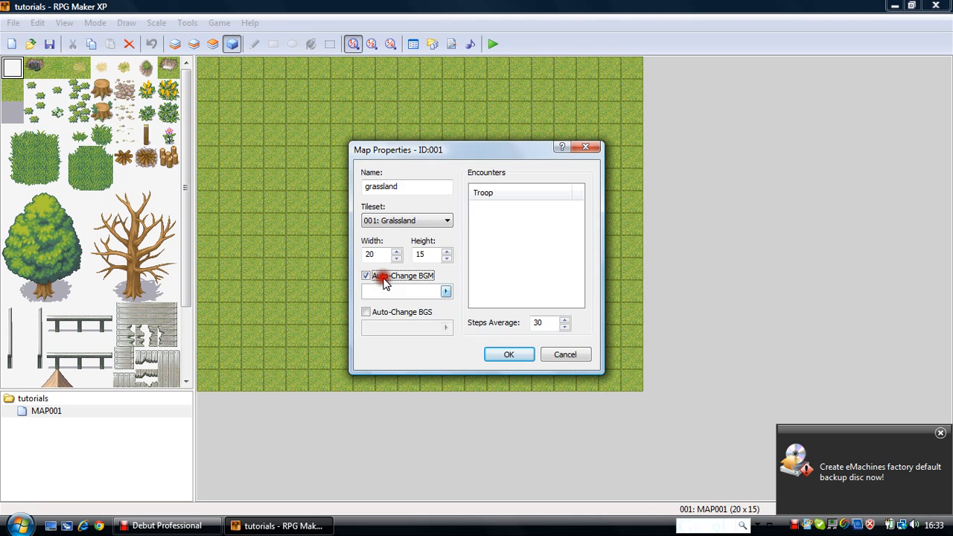
click(445, 291)
click(473, 137)
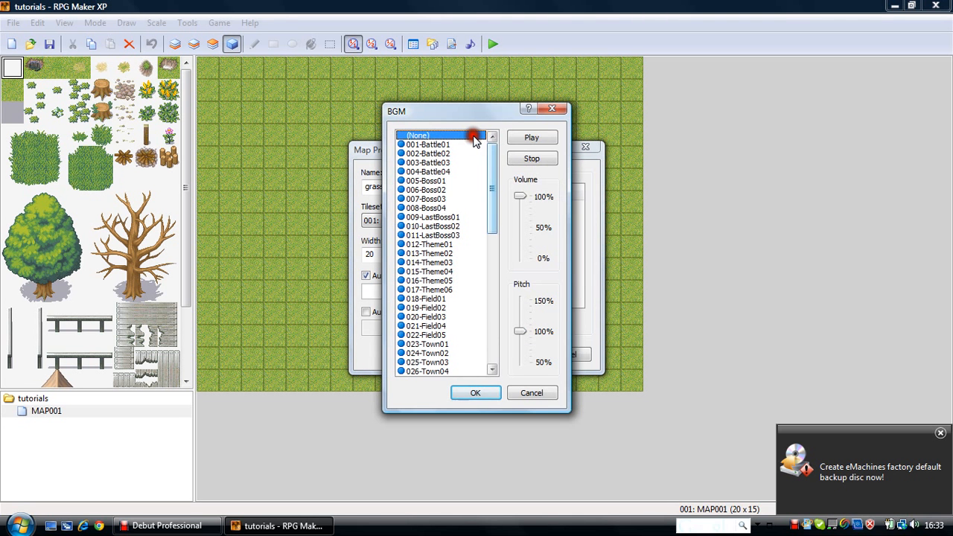
drag(489, 153, 483, 272)
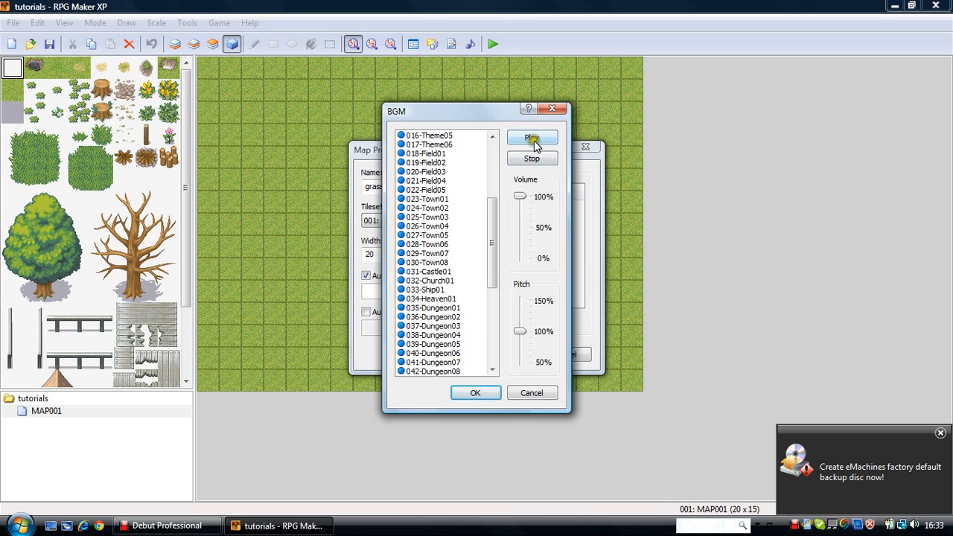
click(421, 271)
click(530, 140)
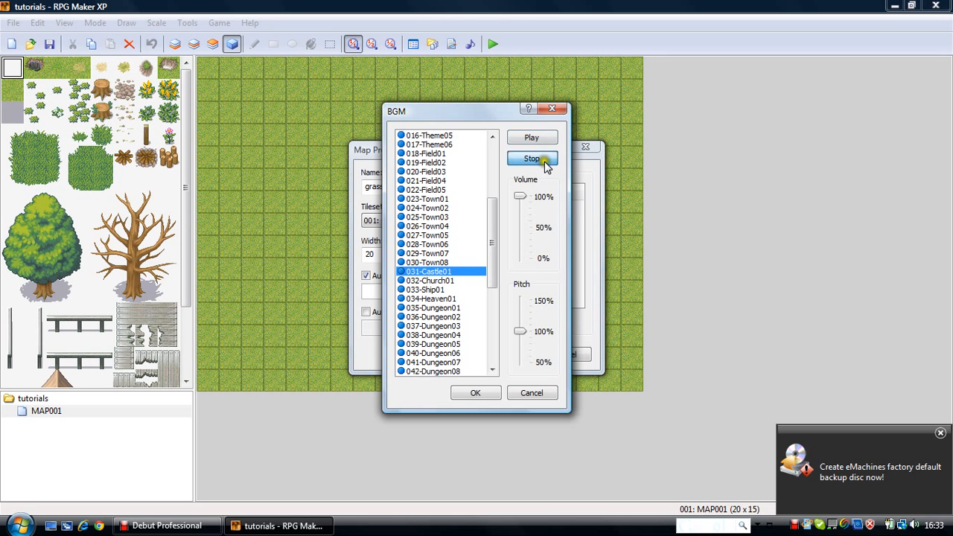
click(526, 255)
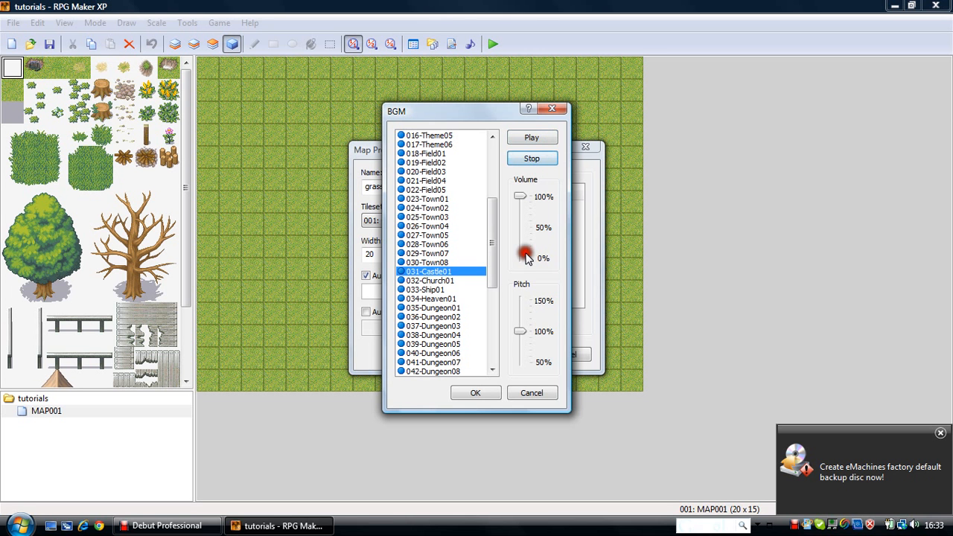
click(475, 394)
click(415, 292)
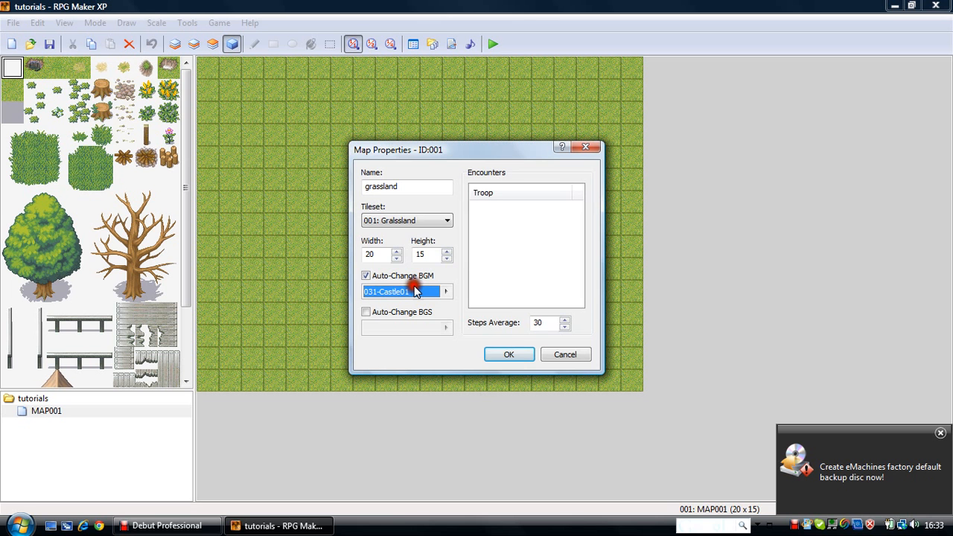
click(373, 271)
click(498, 295)
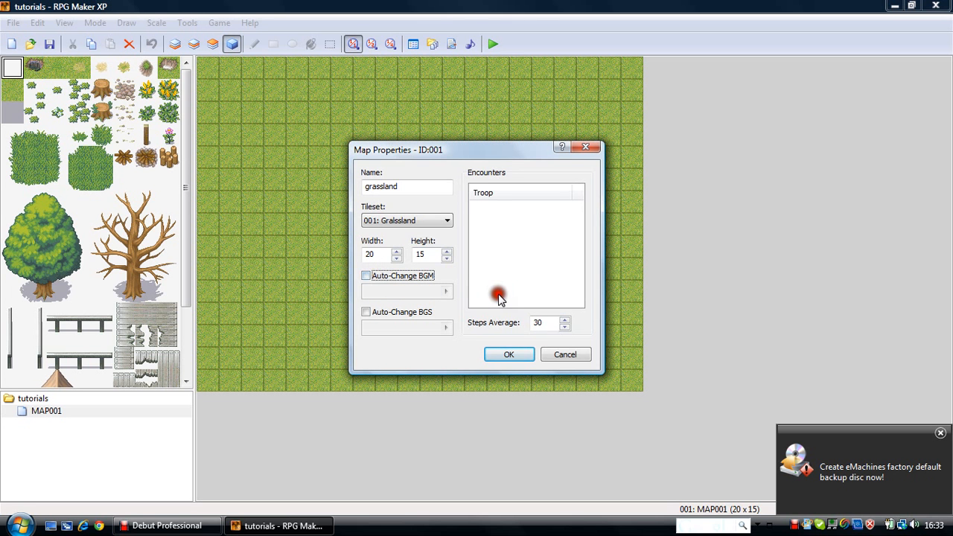
Try Auto-Change BGS on the map, open the list of background sounds, and turn the option off again
click(393, 313)
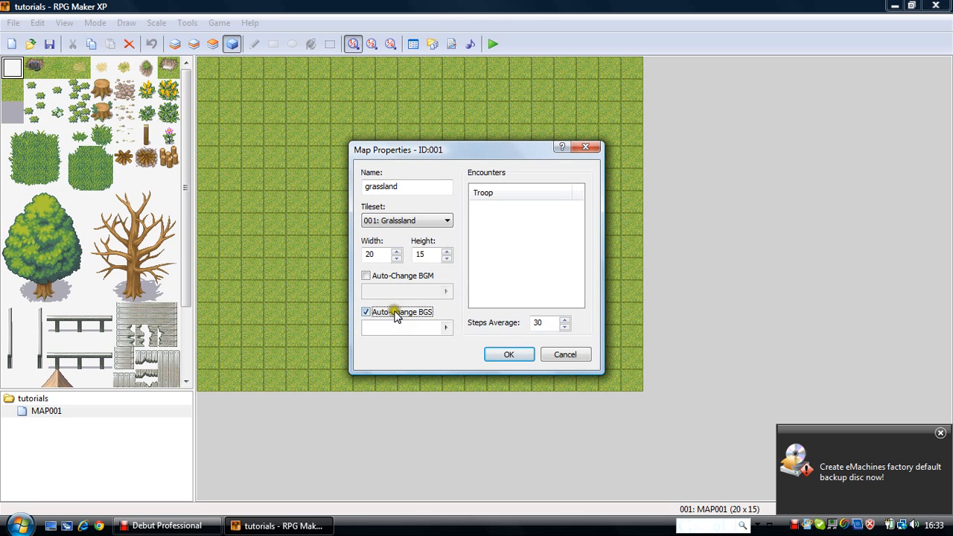
click(450, 327)
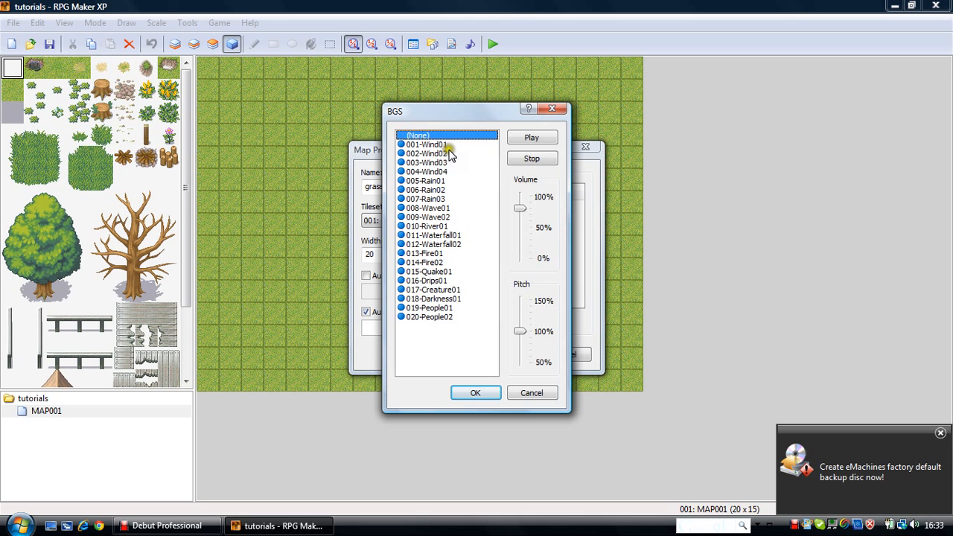
click(445, 193)
click(487, 393)
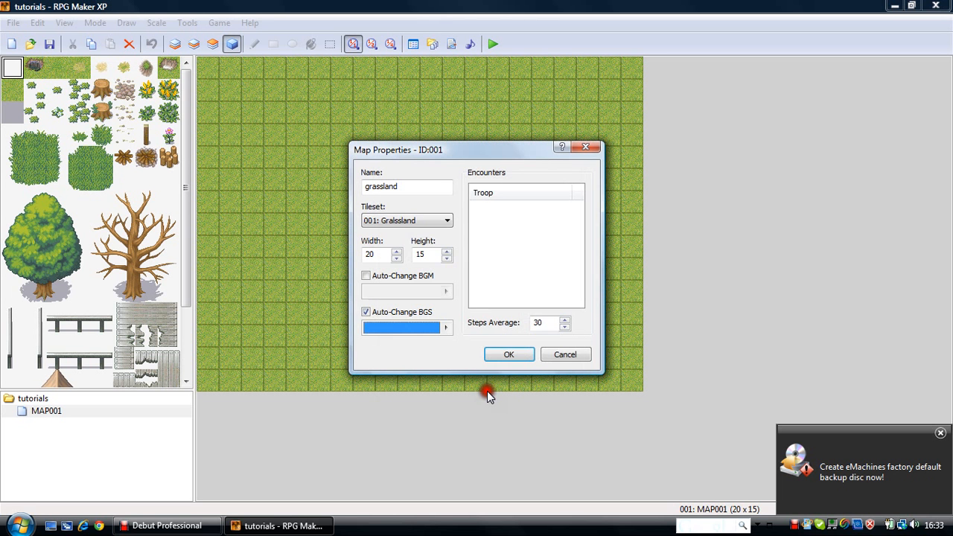
click(366, 313)
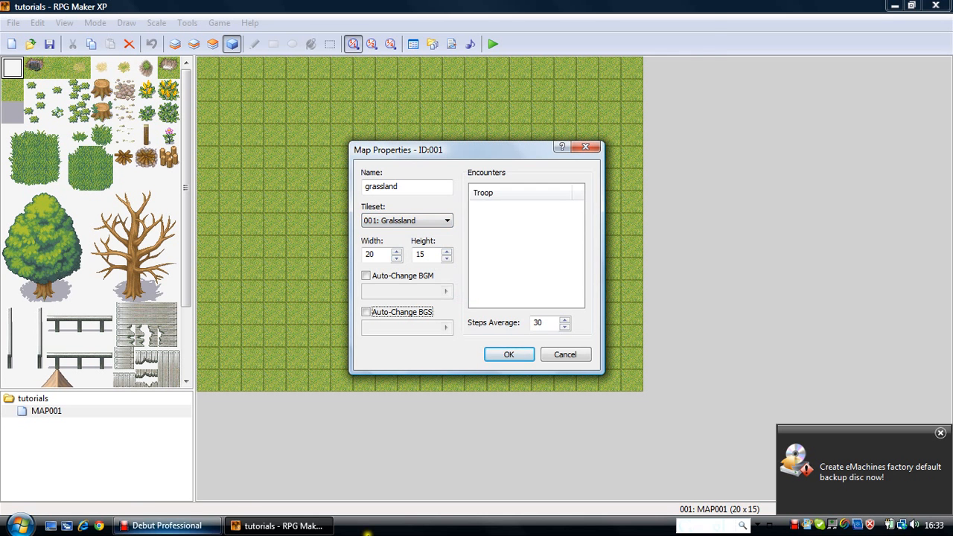
click(140, 524)
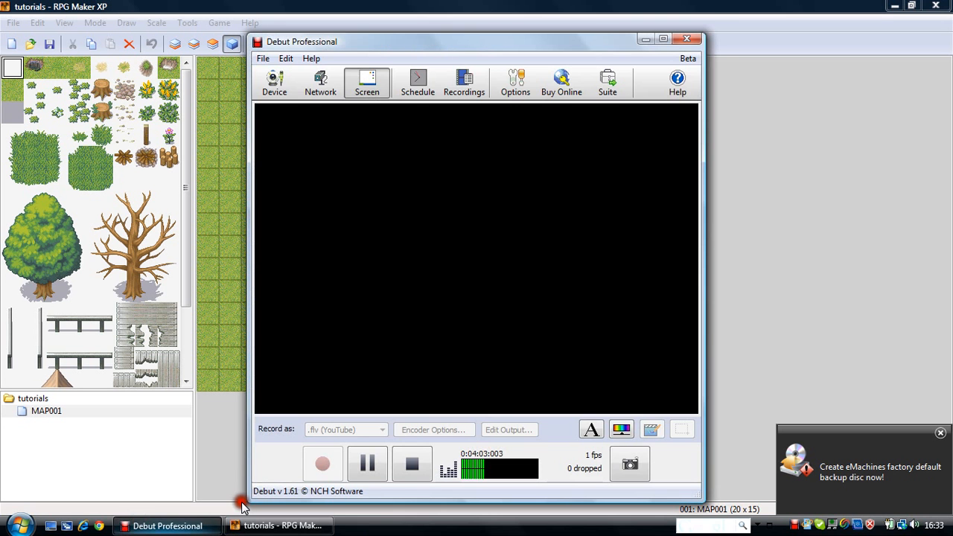
click(127, 526)
click(238, 334)
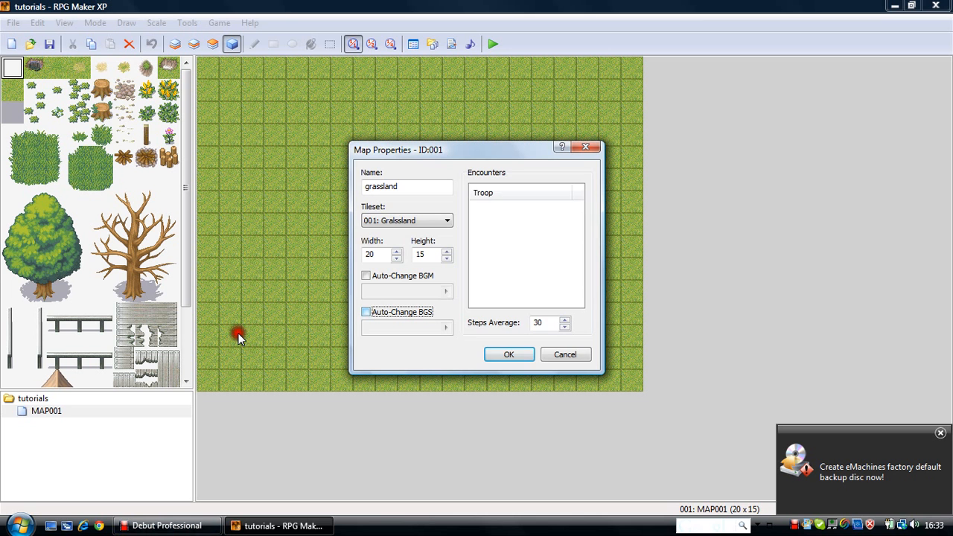
Apply the map properties for grassland
click(526, 355)
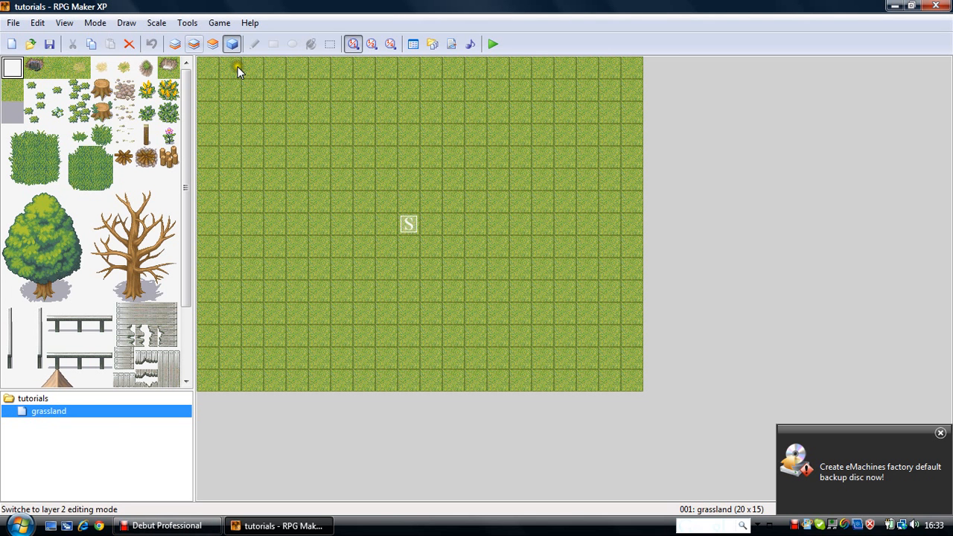
Try to place tiles from the tileset on the map while the event layer is active
click(342, 157)
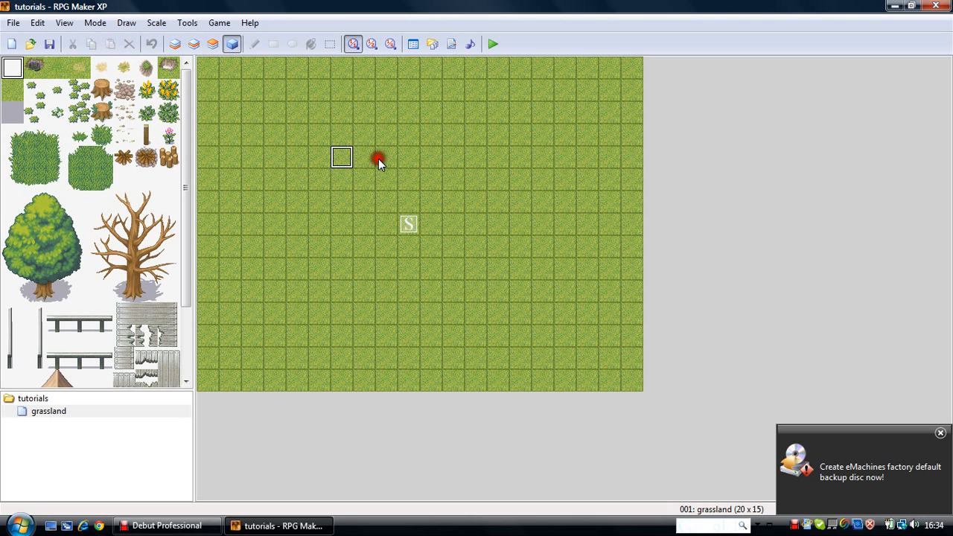
click(12, 89)
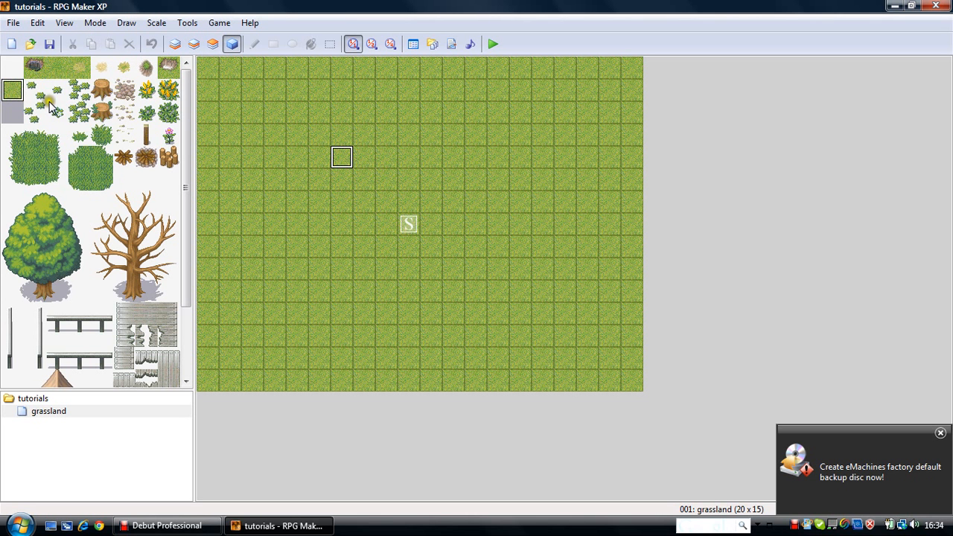
click(131, 111)
click(79, 112)
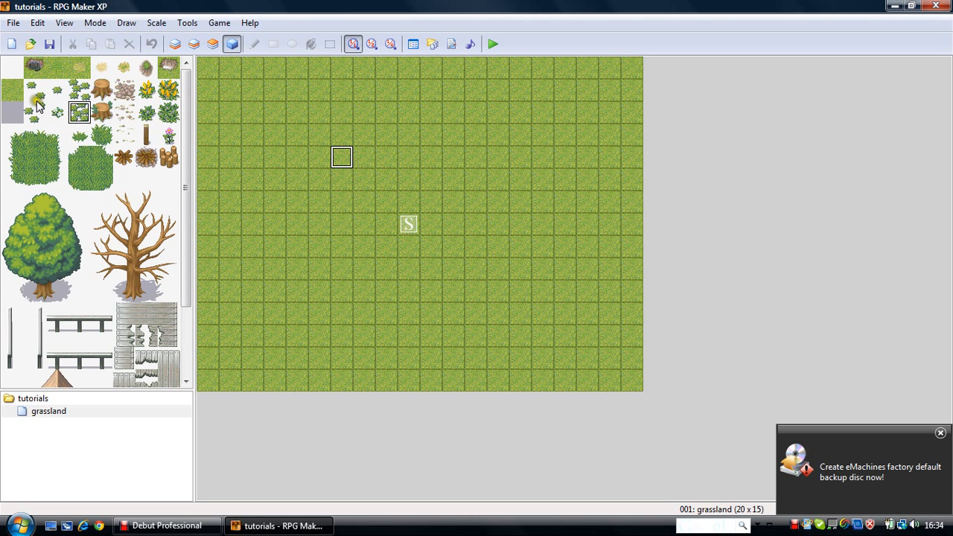
click(73, 116)
key(Up)
click(274, 179)
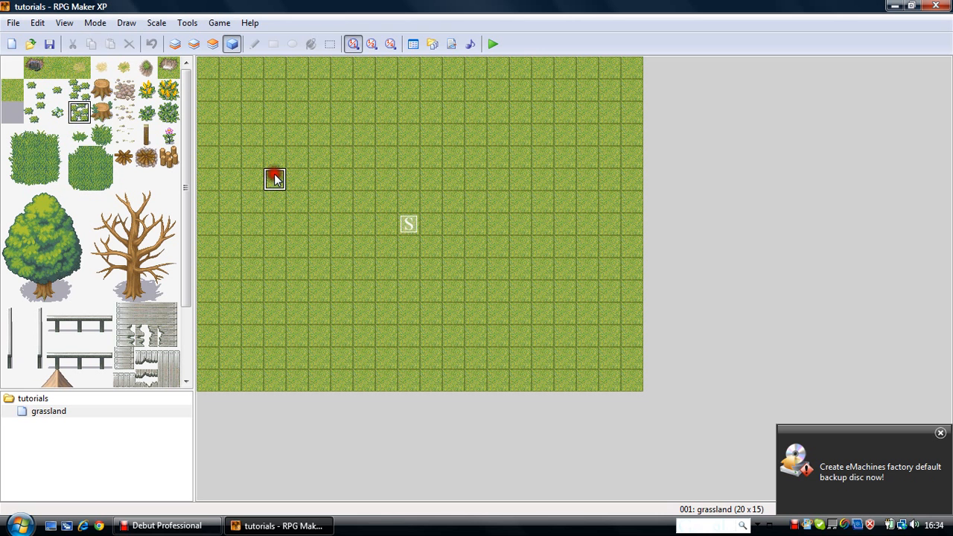
click(230, 245)
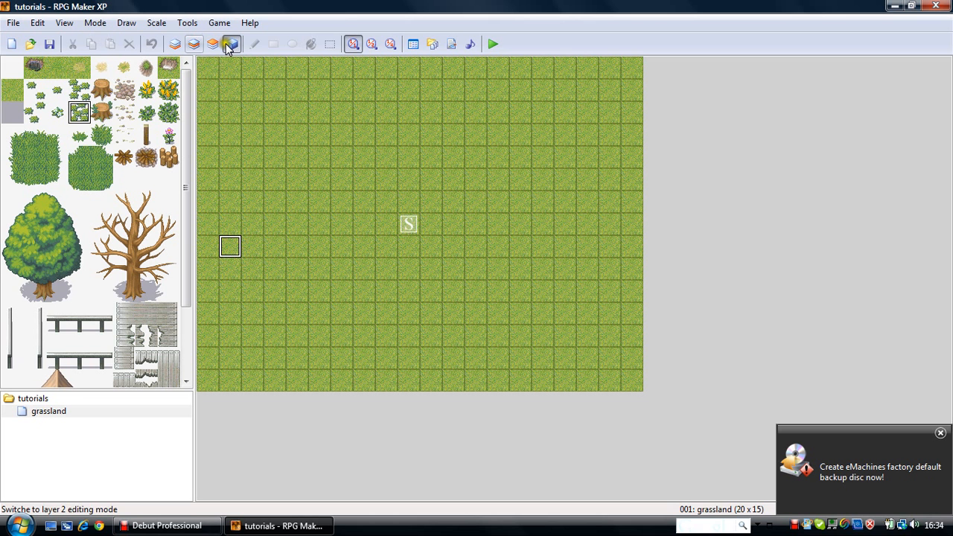
Switch to layer 1 and paint a few tiles of plain grass on the upper-left part of the map with the Pencil
click(175, 45)
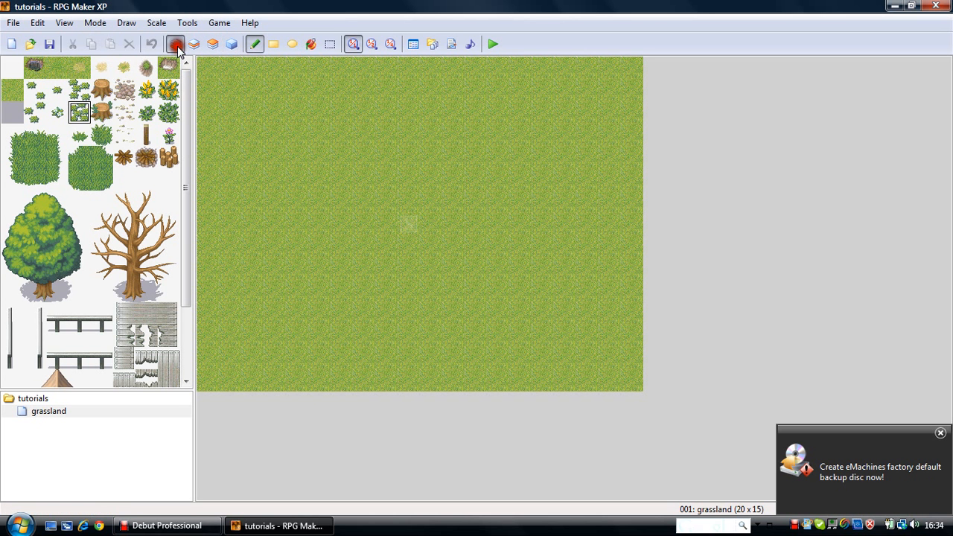
click(14, 91)
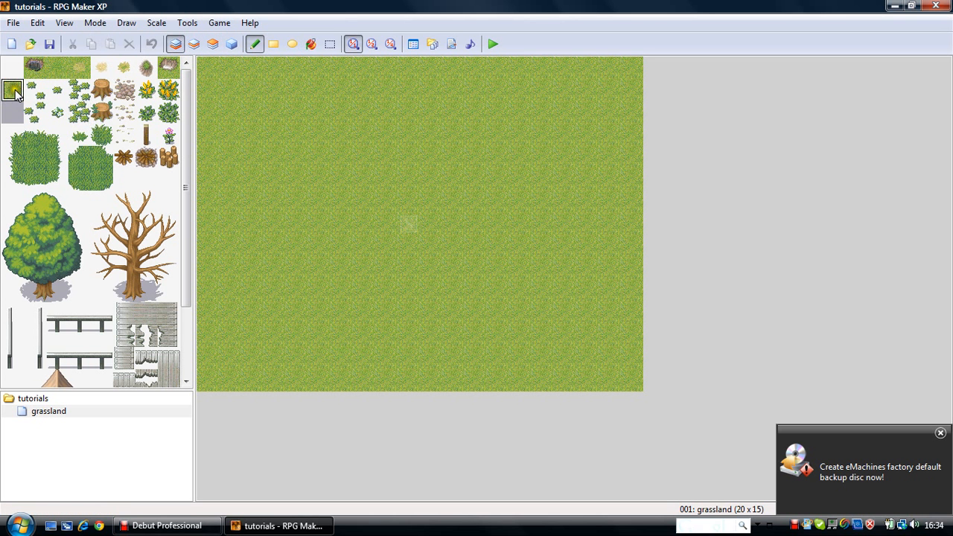
click(100, 95)
click(274, 136)
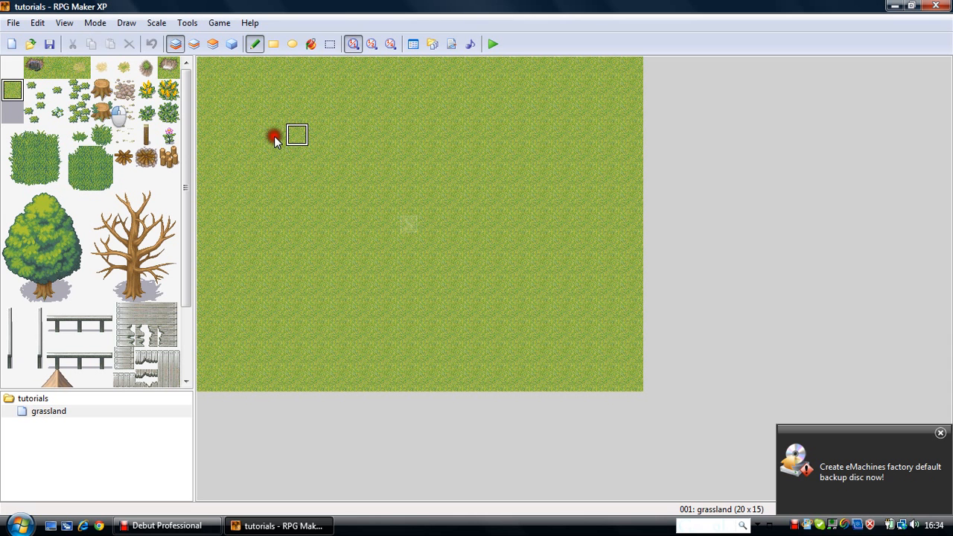
click(244, 172)
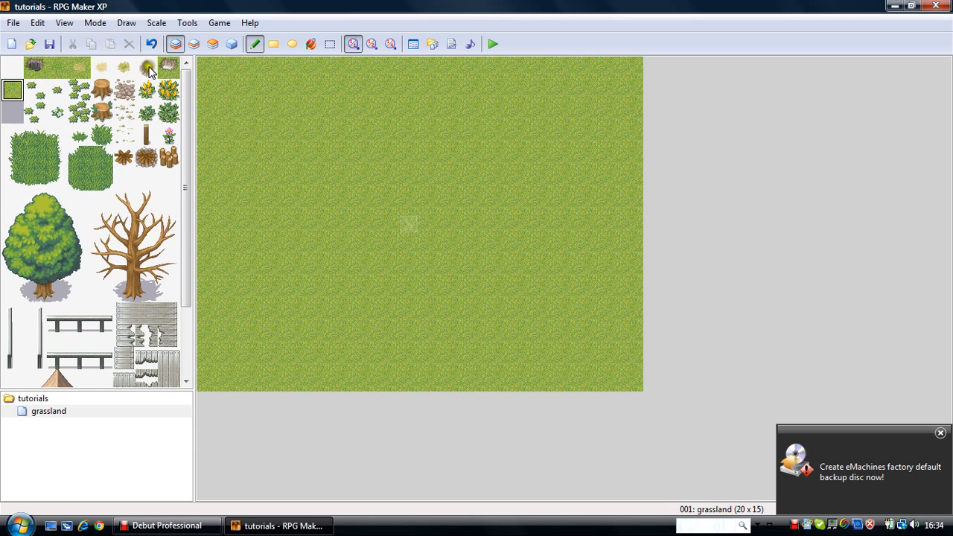
Draw a winding path of the dark chasm autotile across the middle of the map, with short branches off it
drag(187, 142, 187, 261)
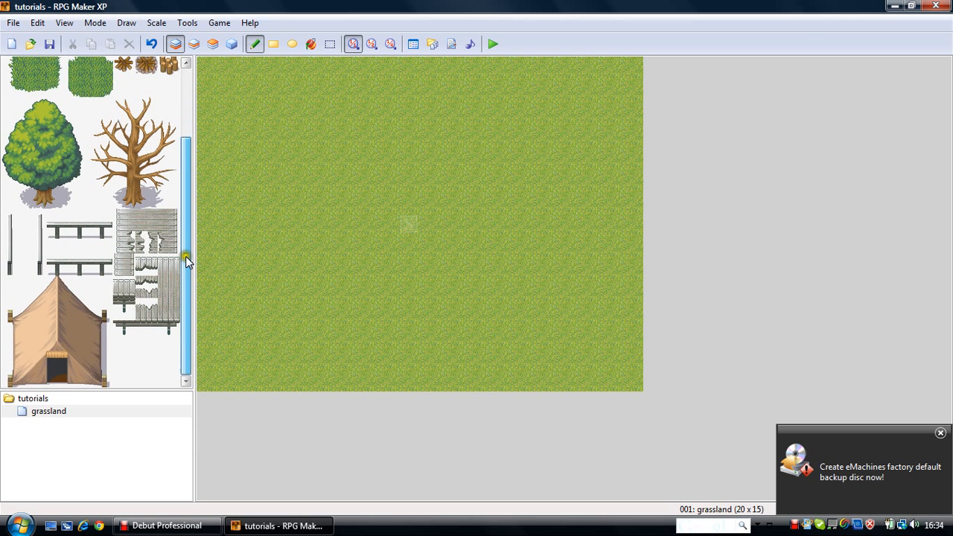
scroll(186, 256, up, 3)
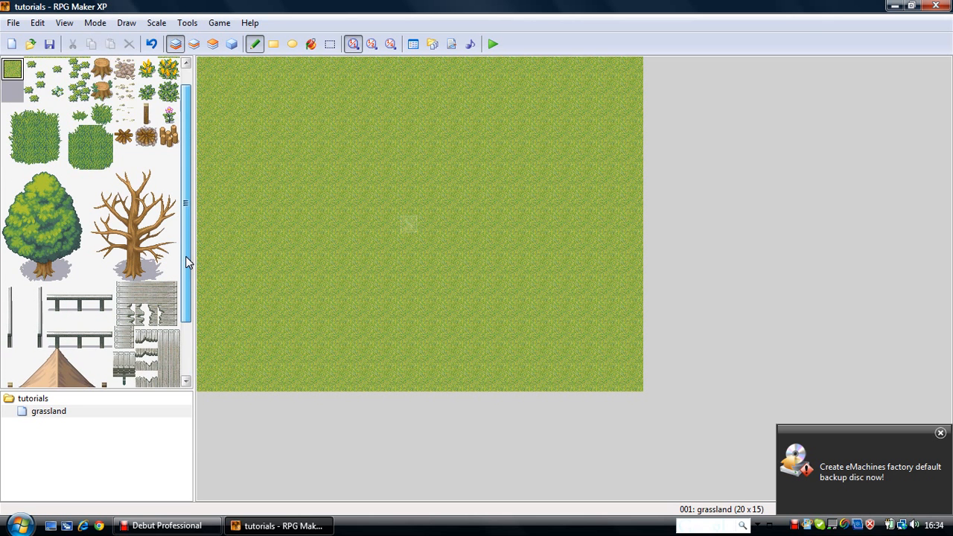
scroll(185, 256, up, 1)
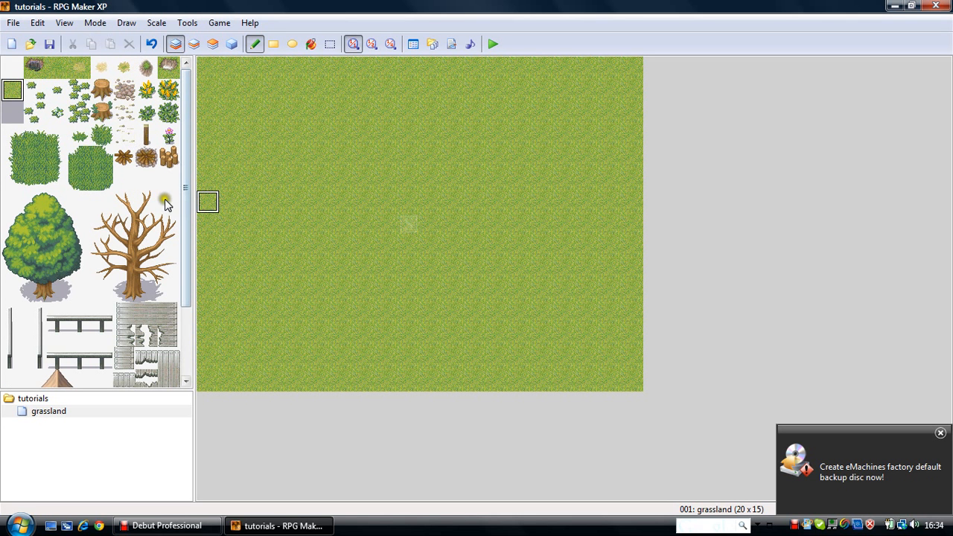
click(37, 67)
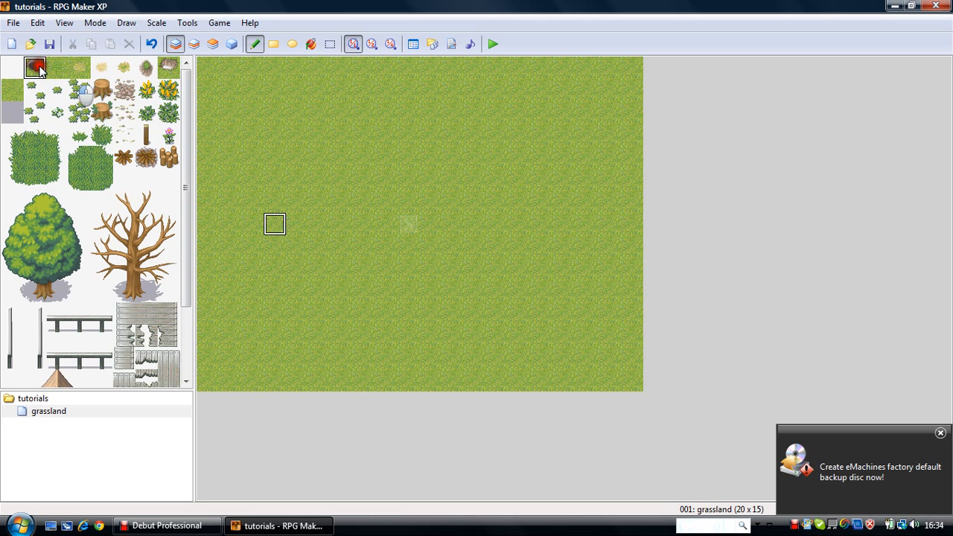
mouse_move(220, 208)
mouse_down()
mouse_move(210, 198)
mouse_move(416, 243)
mouse_move(485, 238)
mouse_move(630, 178)
mouse_up()
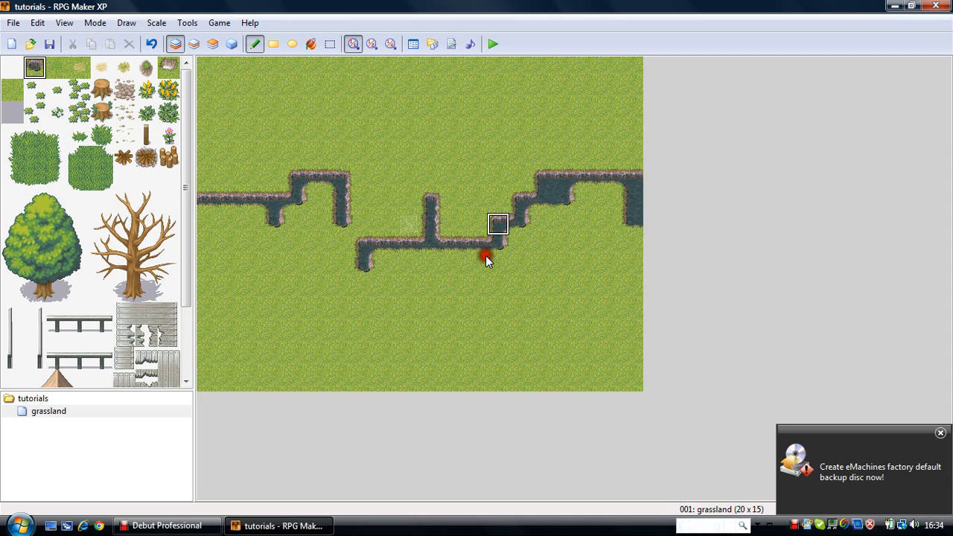
click(361, 232)
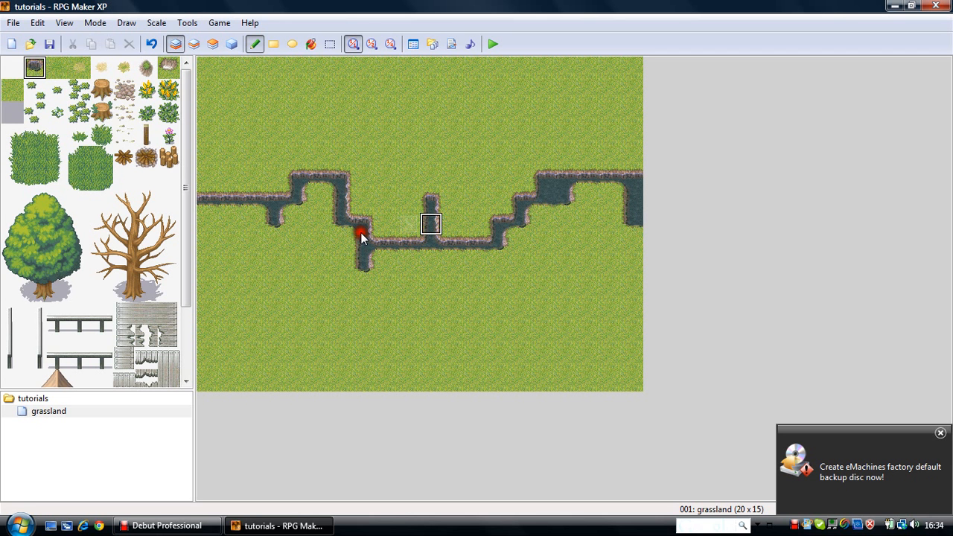
click(409, 201)
click(404, 184)
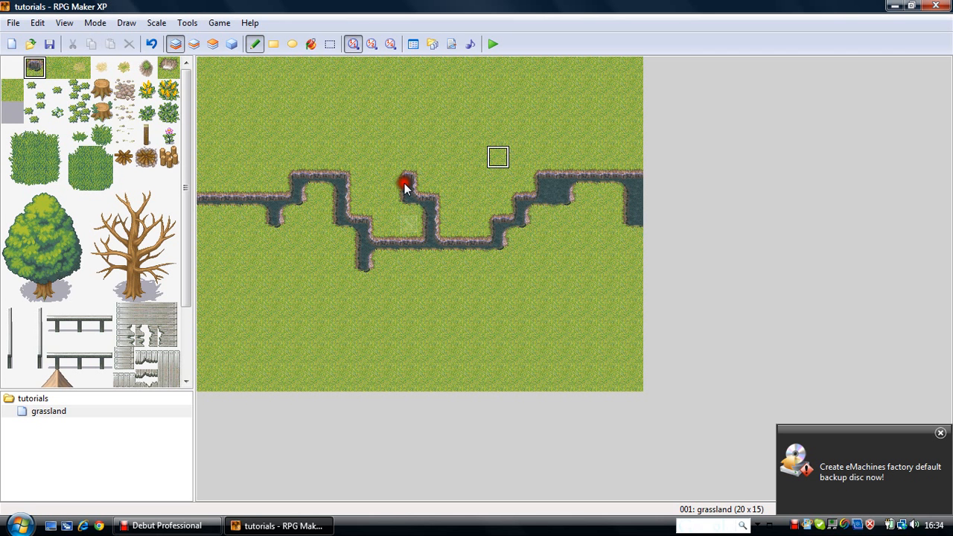
Extend the chasm downward and back to the map's west edge, adding a short hooked branch below it
click(358, 292)
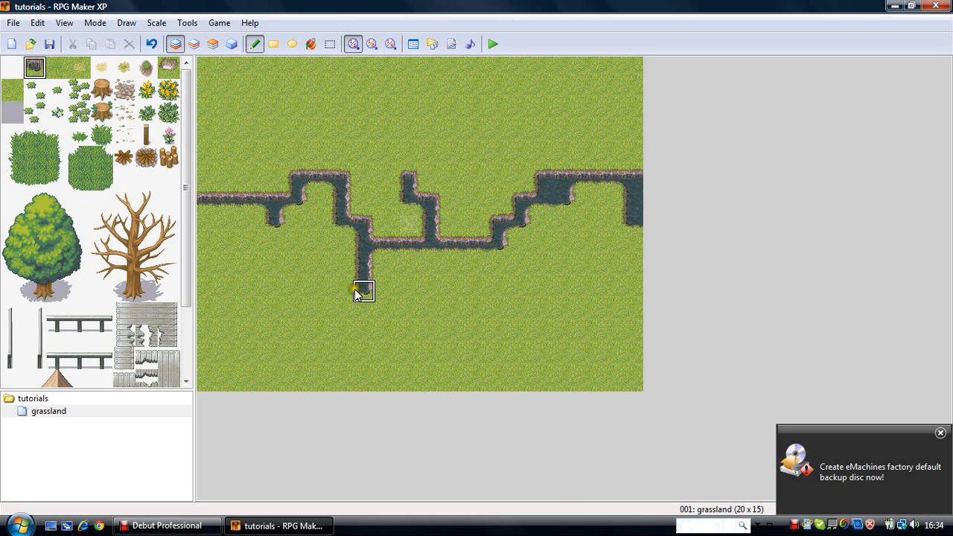
mouse_move(354, 291)
mouse_down()
mouse_move(274, 297)
mouse_move(233, 239)
mouse_up()
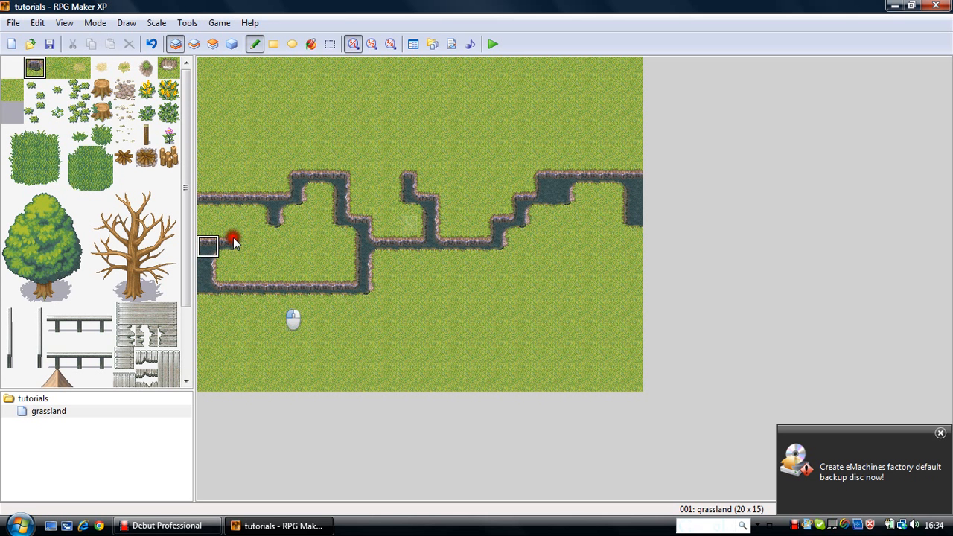
click(231, 312)
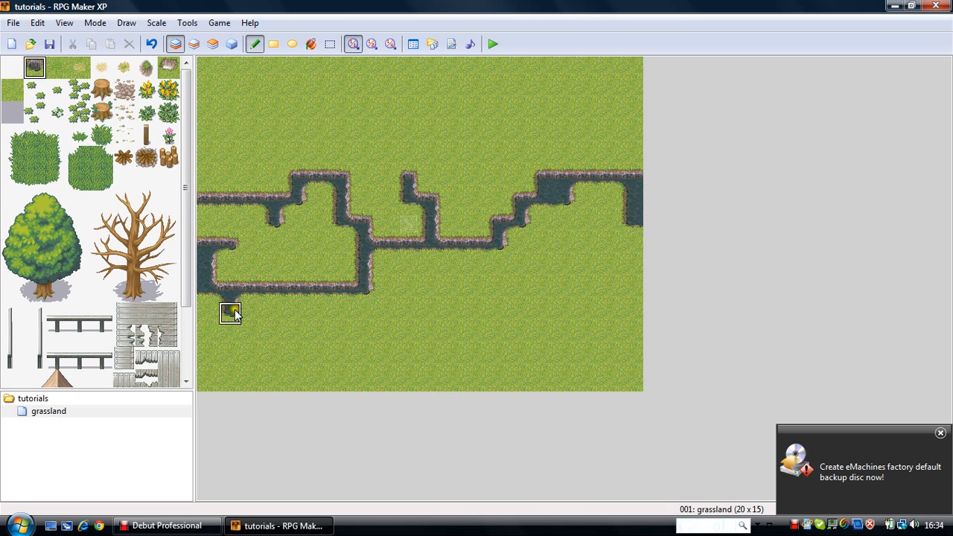
click(238, 329)
click(242, 333)
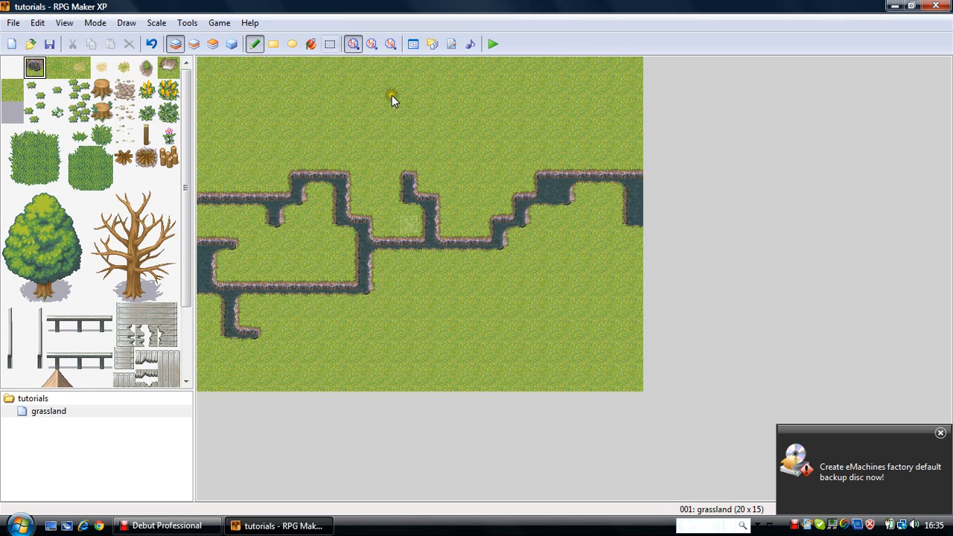
Flood-fill the grass area enclosed by the western chasm walls with the dark chasm autotile
click(319, 44)
click(332, 213)
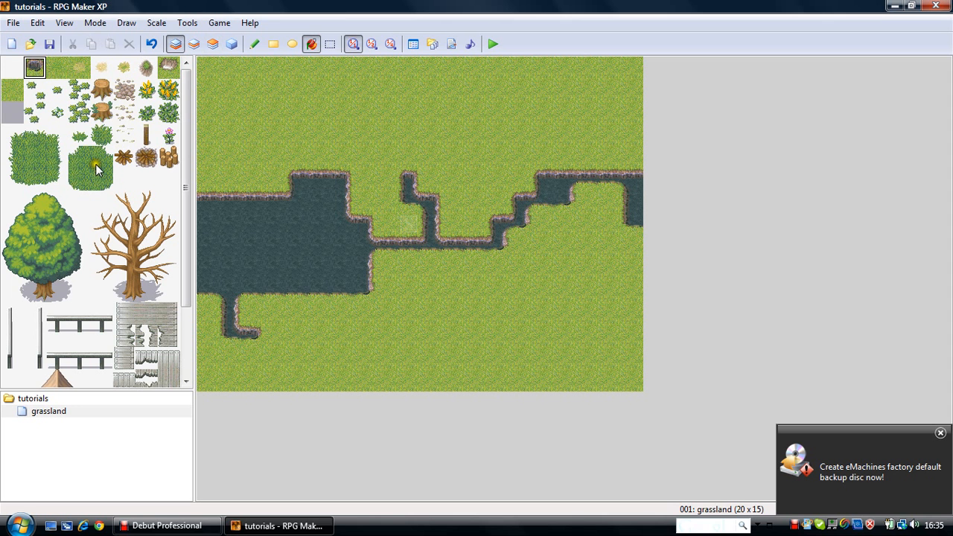
Try flood-filling the whole chasm with plain grass, and undo the fill
click(13, 95)
click(205, 299)
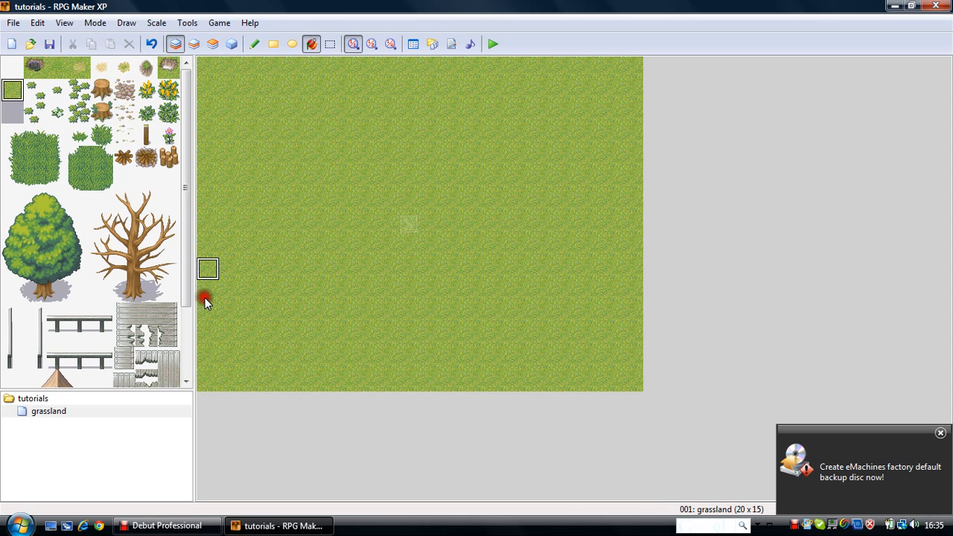
key(ctrl+z)
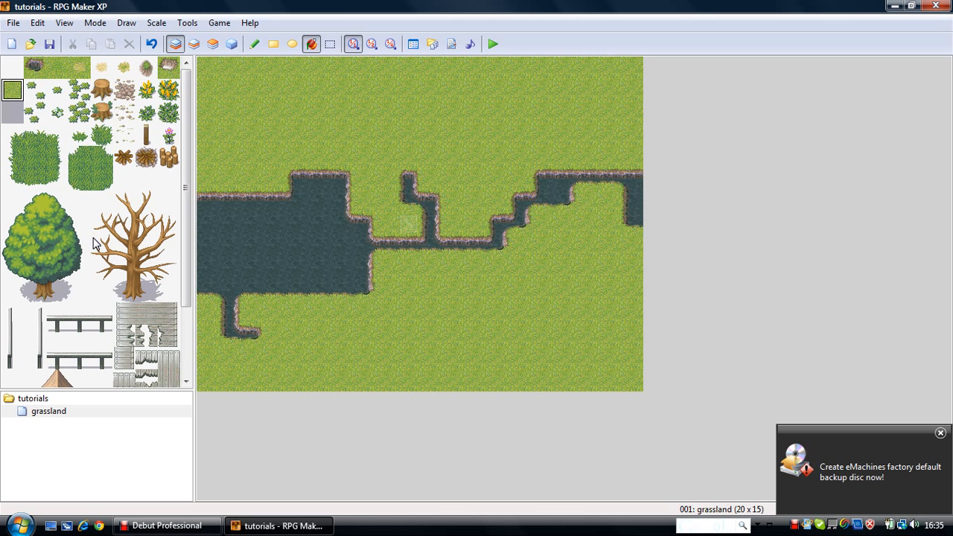
With the Pencil, paint plain grass over the chasm's western end and cut a notch into its upper edge
click(256, 39)
click(258, 45)
mouse_move(228, 305)
mouse_down()
mouse_move(242, 338)
mouse_move(212, 252)
mouse_move(228, 193)
mouse_move(204, 195)
mouse_up()
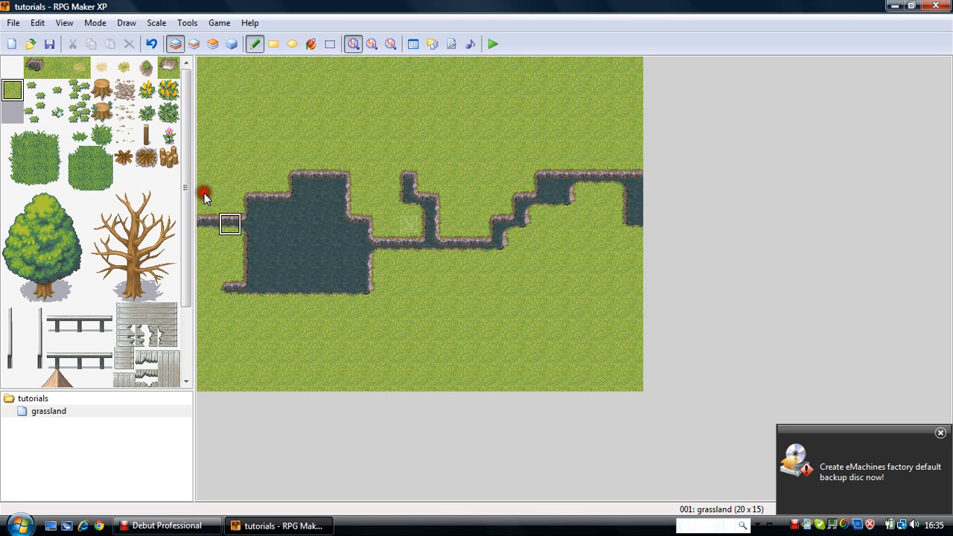
click(317, 186)
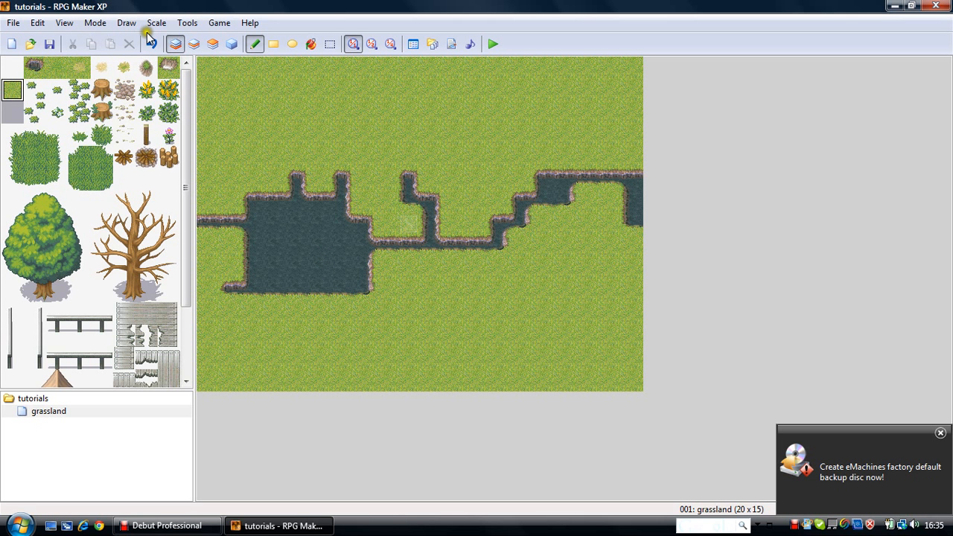
Paint the dark chasm autotile over the middle and eastern parts of the map to widen the chasm
click(35, 69)
click(351, 172)
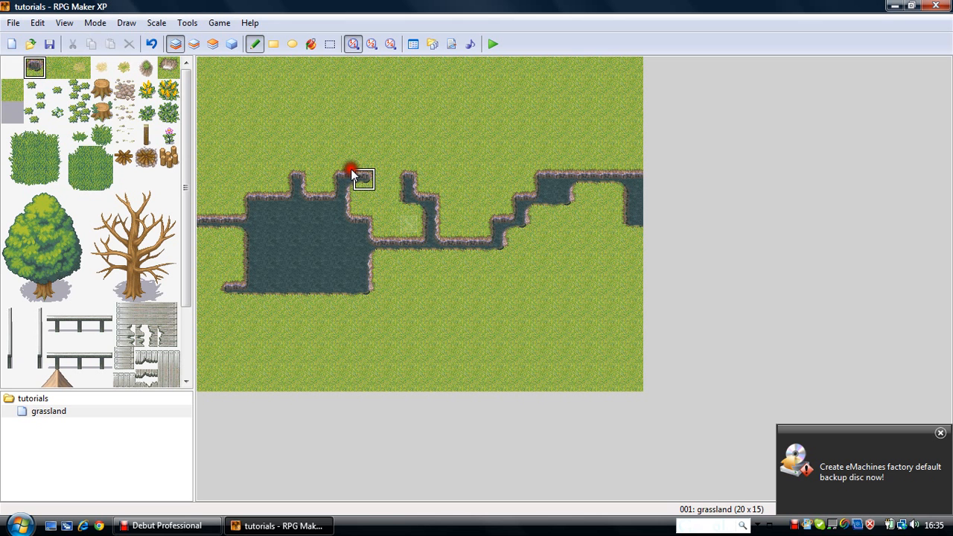
mouse_move(353, 177)
mouse_down()
mouse_move(437, 184)
mouse_move(464, 213)
mouse_move(496, 209)
mouse_move(422, 253)
mouse_move(436, 271)
mouse_move(495, 274)
mouse_move(508, 244)
mouse_move(563, 239)
mouse_move(539, 232)
mouse_move(580, 253)
mouse_move(597, 206)
mouse_up()
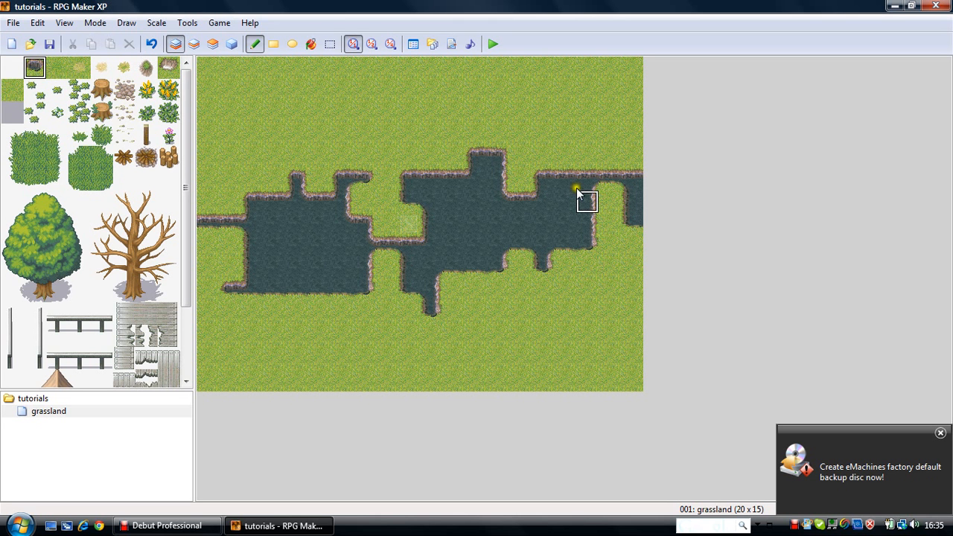
click(597, 195)
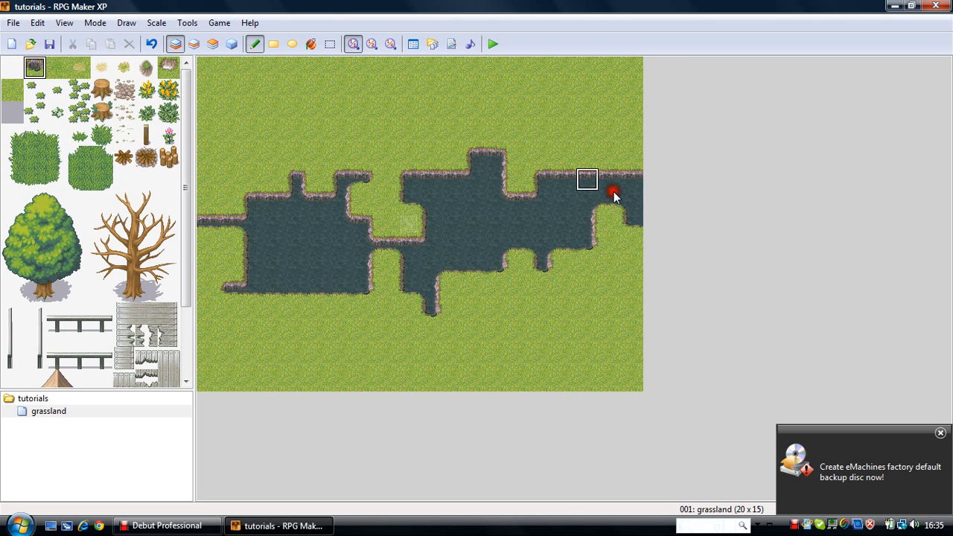
Paint the dark chasm autotile into the grass bump on the chasm's lower edge and one tile below its southwestern corner
click(386, 269)
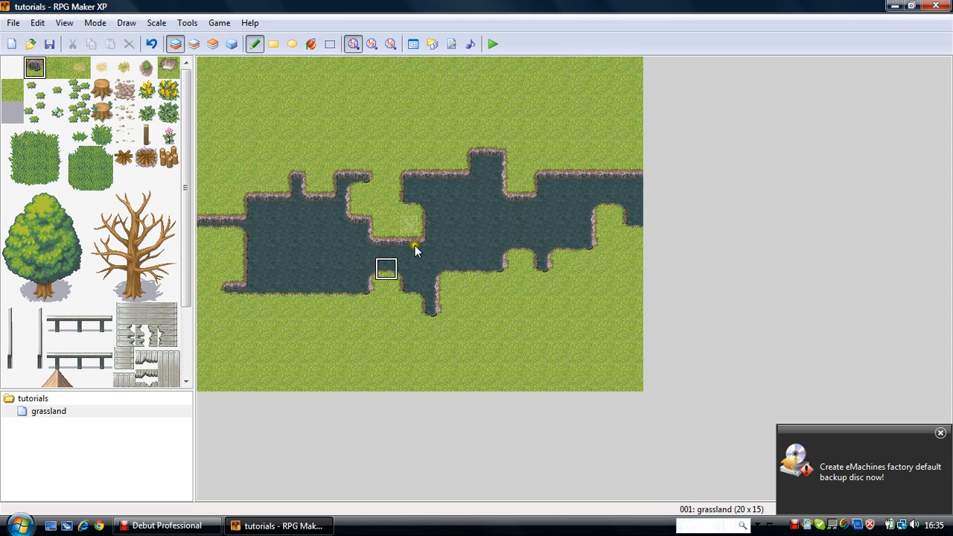
click(375, 263)
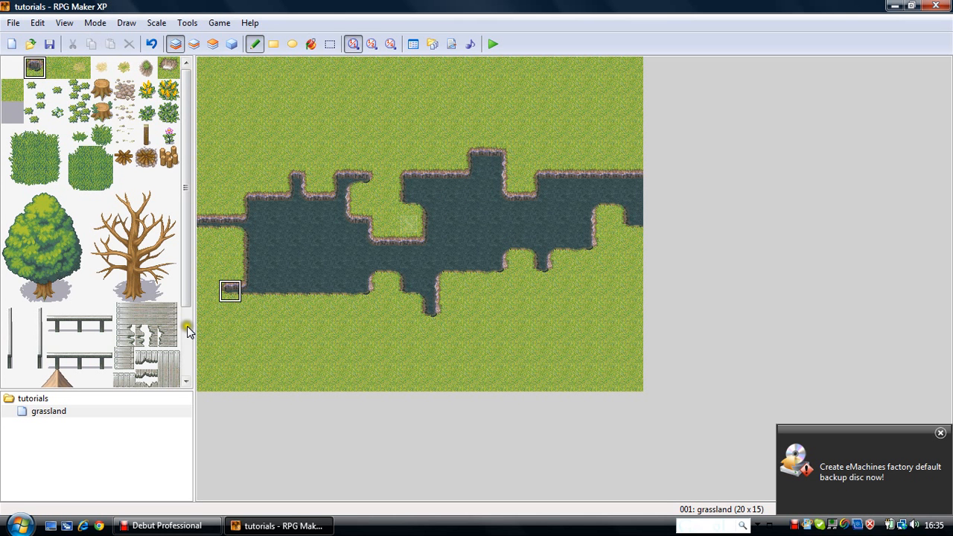
click(222, 320)
click(163, 272)
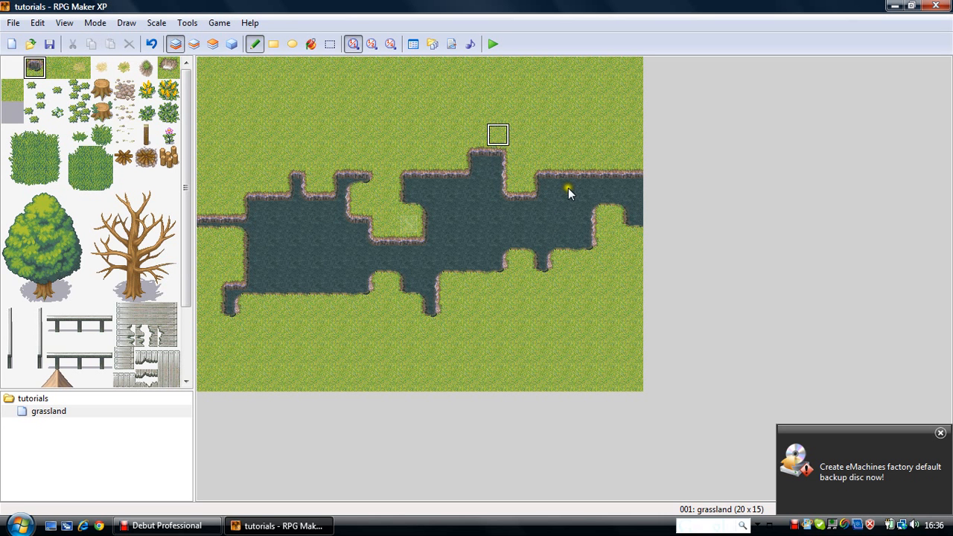
Extend the chasm with a two-tile branch above its northern notch and a hooked three-tile branch below its southern edge
click(497, 134)
click(524, 132)
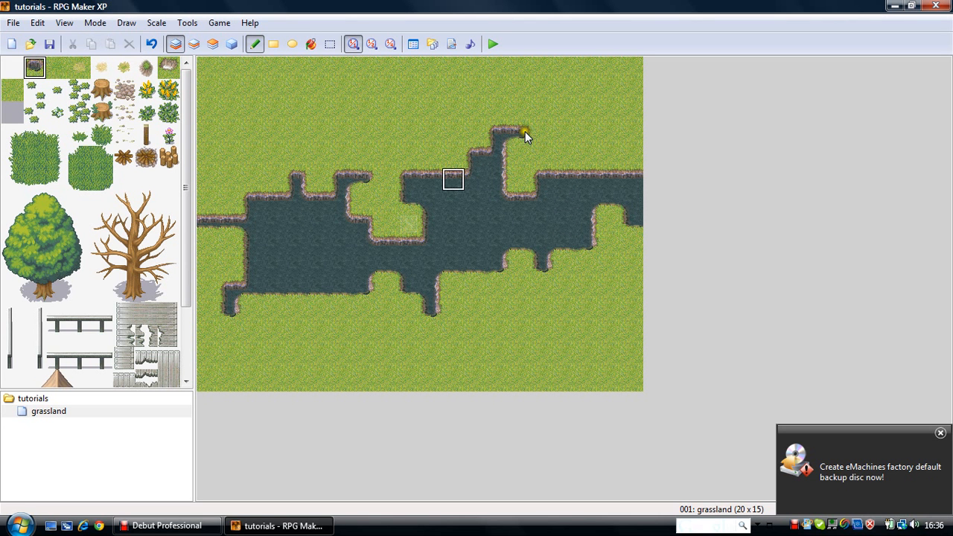
click(481, 259)
click(492, 277)
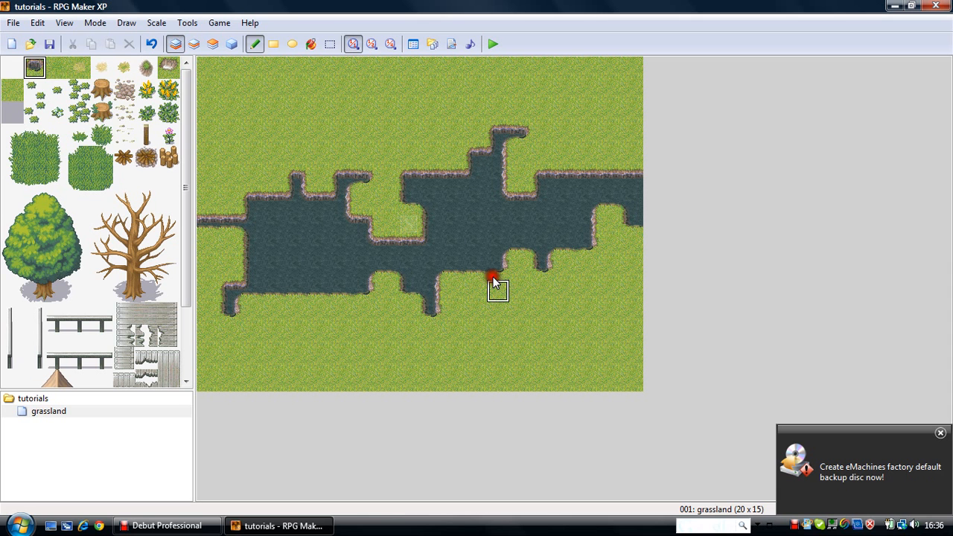
click(493, 296)
click(497, 302)
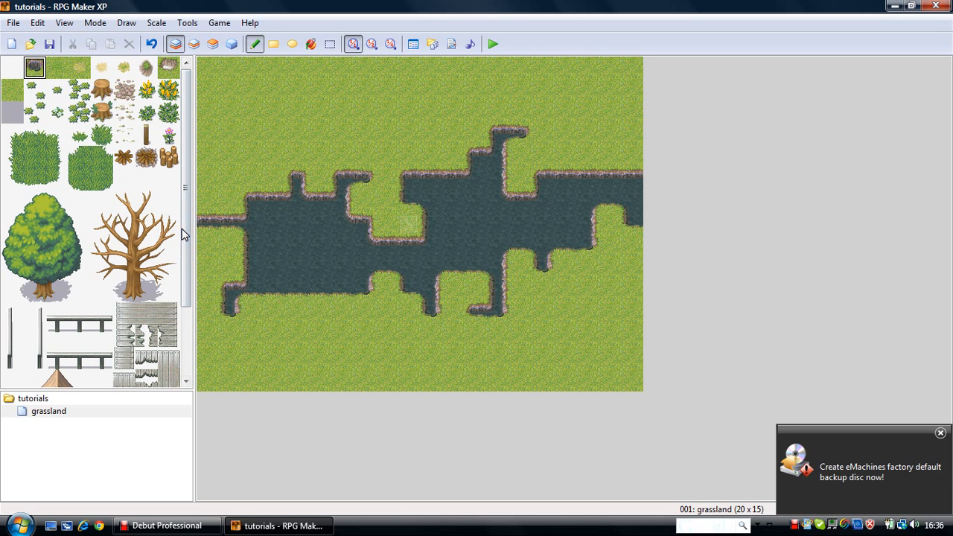
Try painting a vertical strip of left-edge wooden planks over the western chasm on layer 1, and undo it
scroll(189, 273, down, 3)
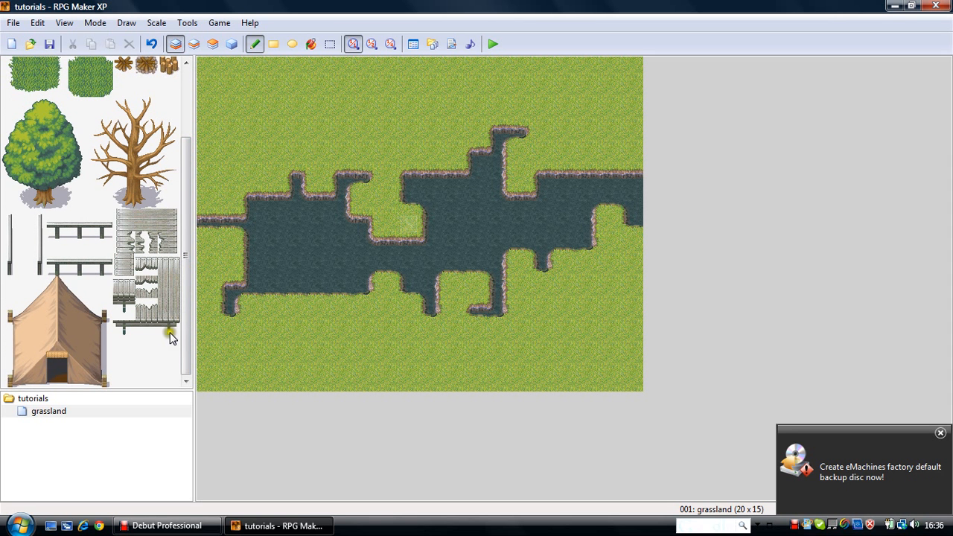
click(125, 220)
click(128, 220)
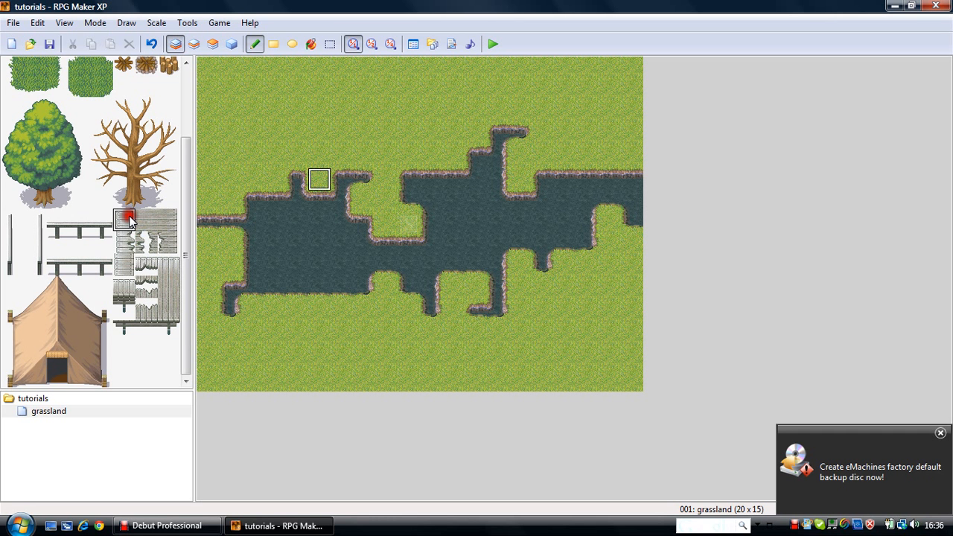
drag(318, 181, 313, 242)
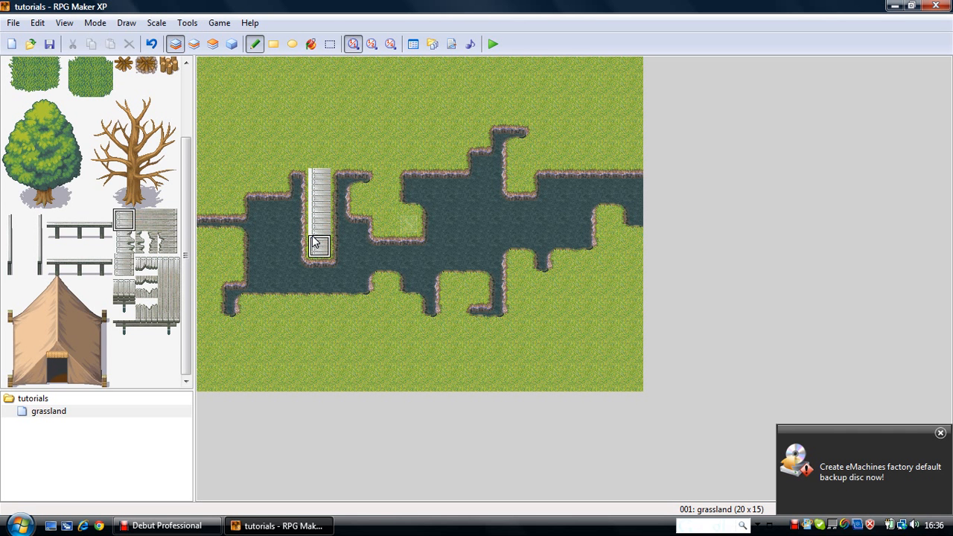
key(ctrl+z)
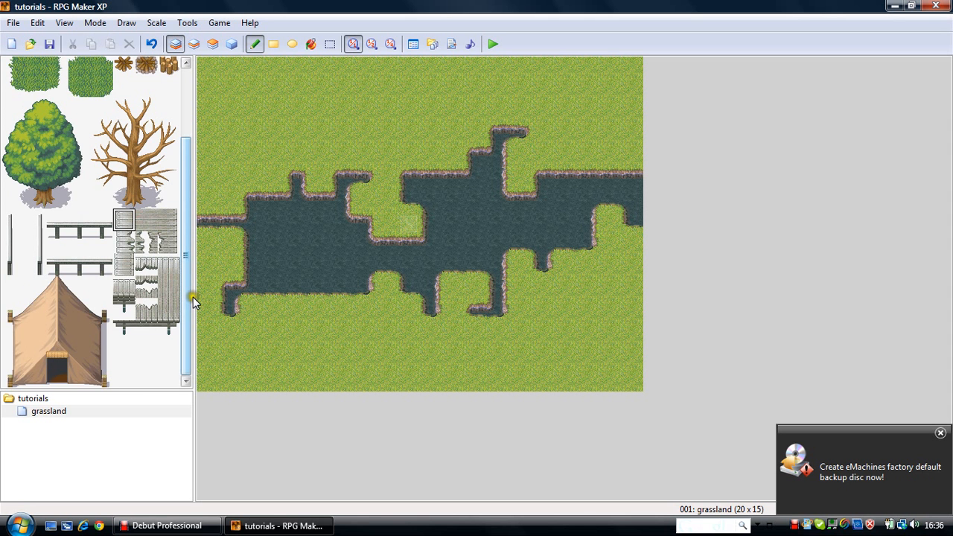
On layer 2, paint a six-tile vertical column of left-edge wooden planks across the western chasm
drag(192, 297, 191, 153)
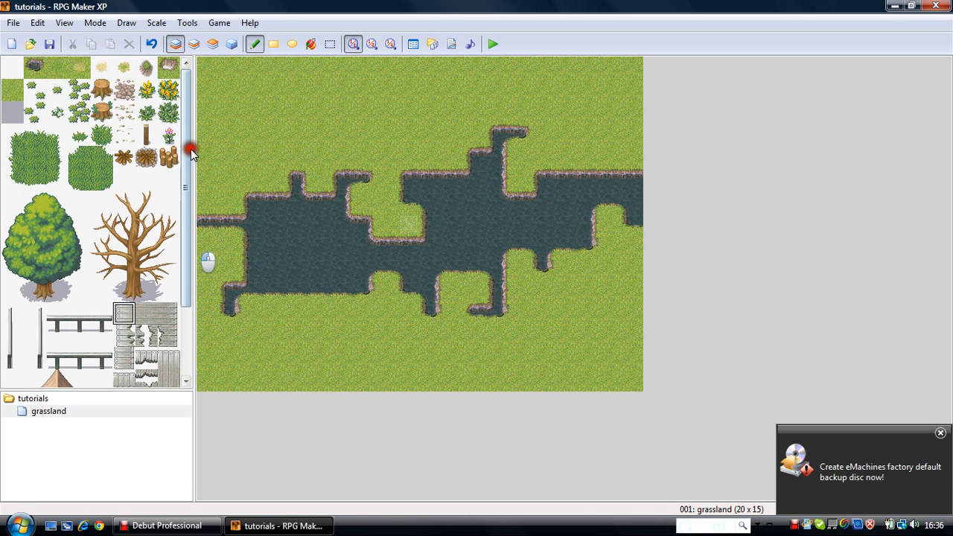
click(17, 97)
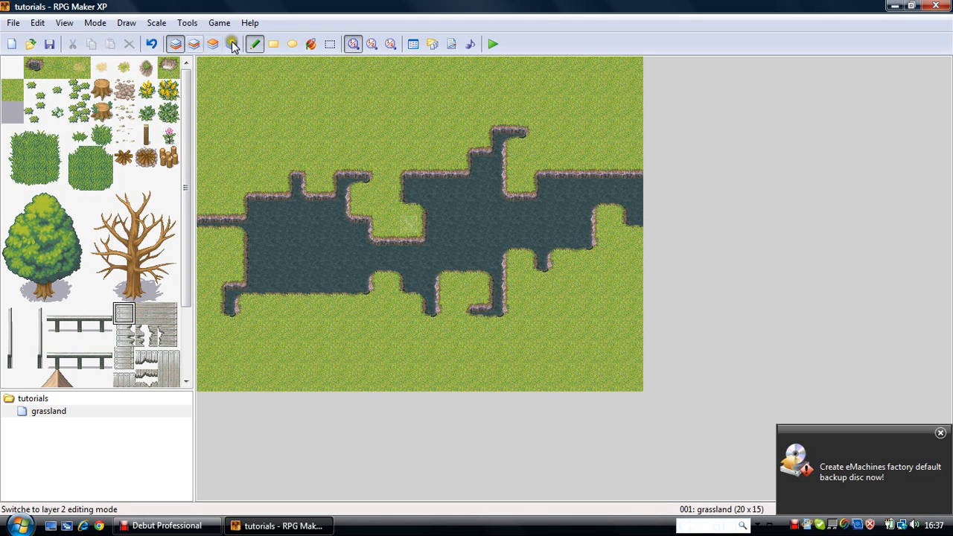
click(196, 44)
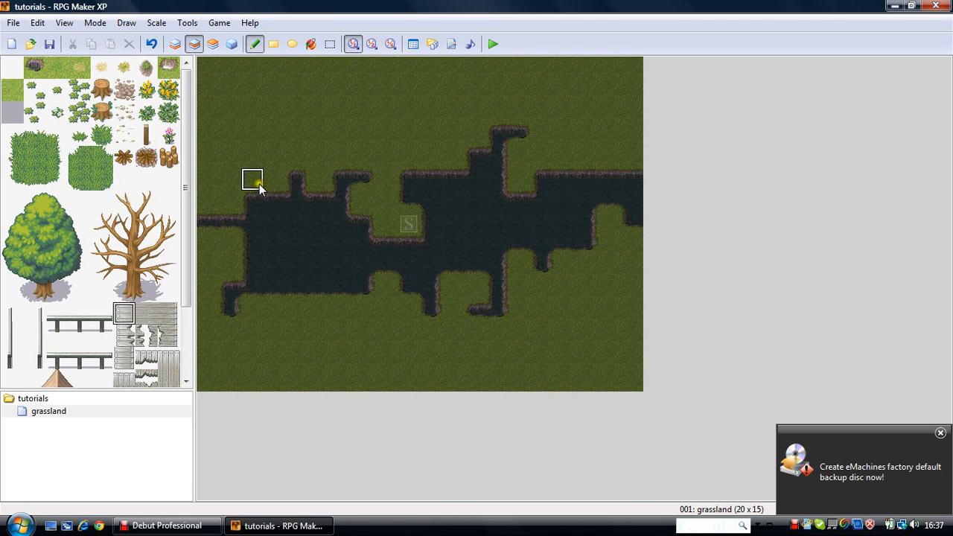
drag(259, 184, 263, 183)
key(ctrl+z)
click(272, 184)
drag(272, 184, 273, 297)
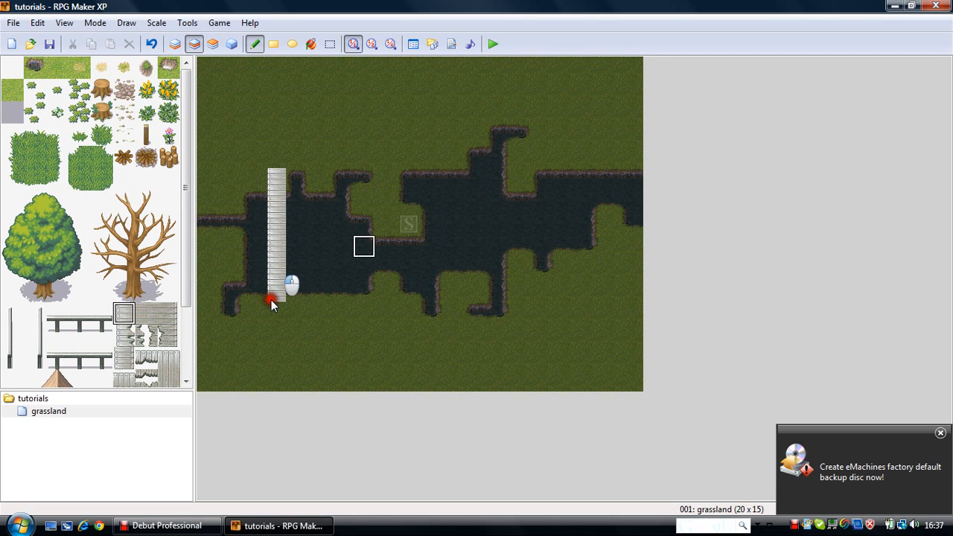
Paint a six-tile column of middle wooden planks along the east side of the left-edge plank column
click(146, 314)
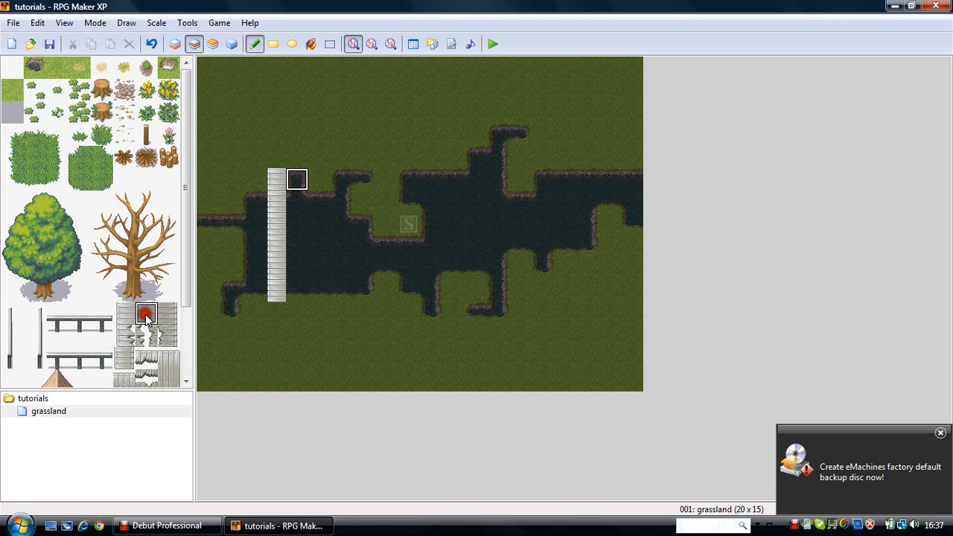
drag(297, 180, 276, 246)
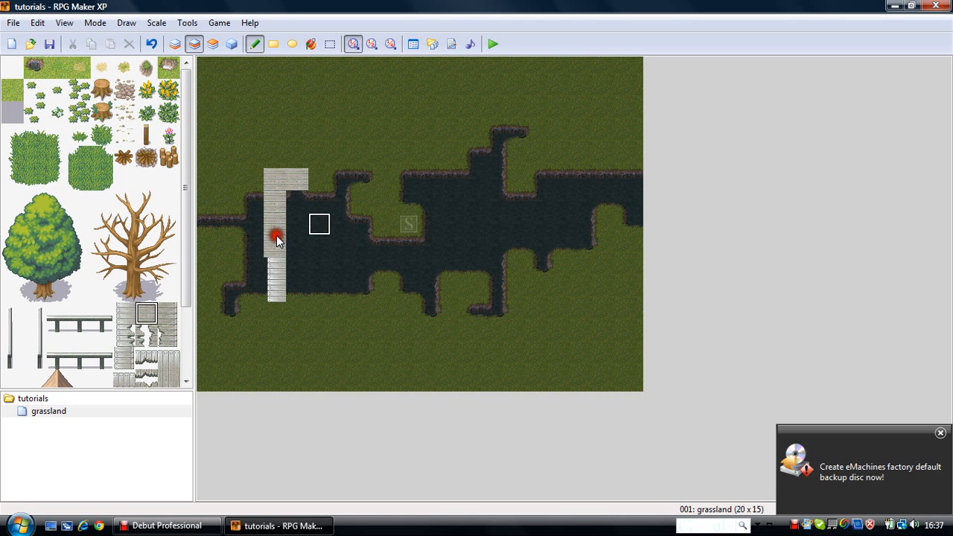
key(ctrl+z)
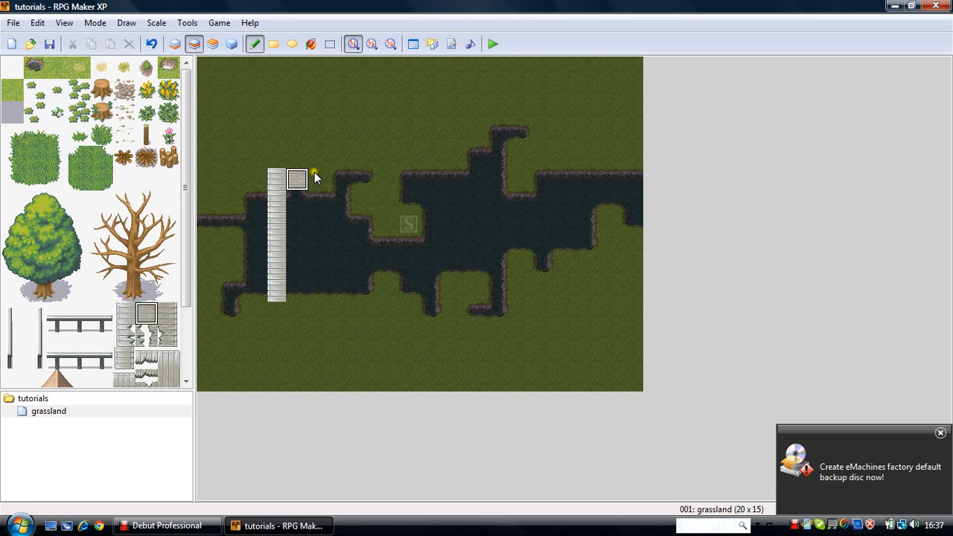
mouse_move(314, 175)
mouse_down()
mouse_move(300, 213)
mouse_move(300, 277)
mouse_up()
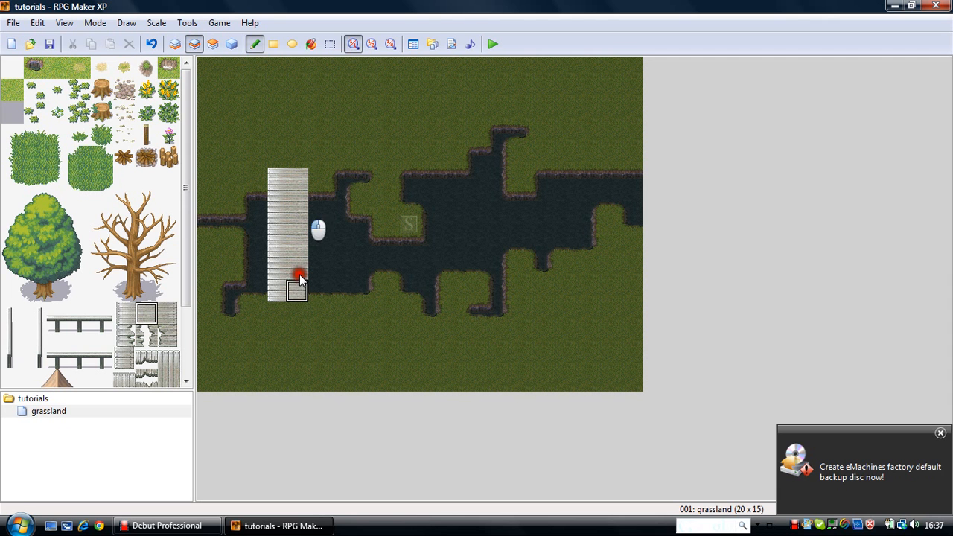
Place right-edge wooden planks on the two southernmost tiles of the bridge's eastern column
click(171, 314)
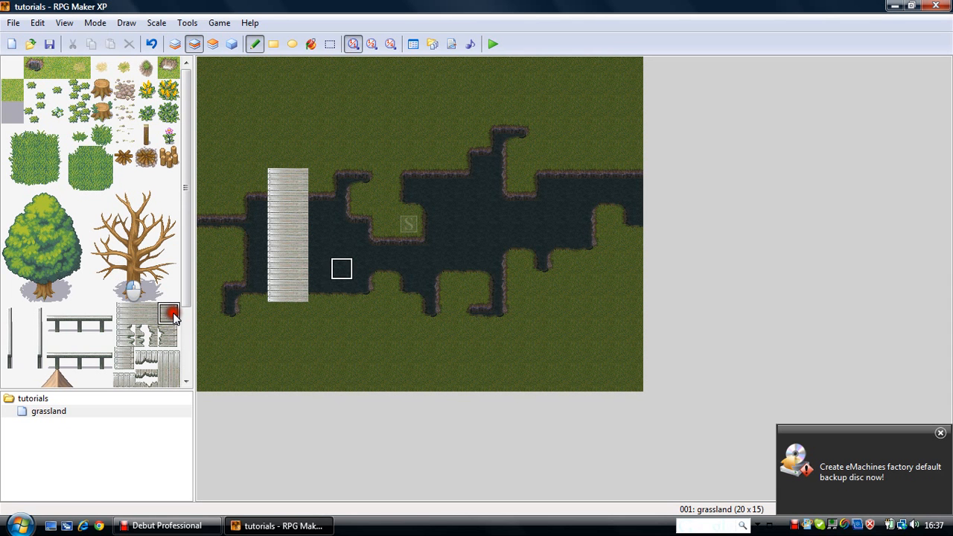
click(334, 282)
click(318, 293)
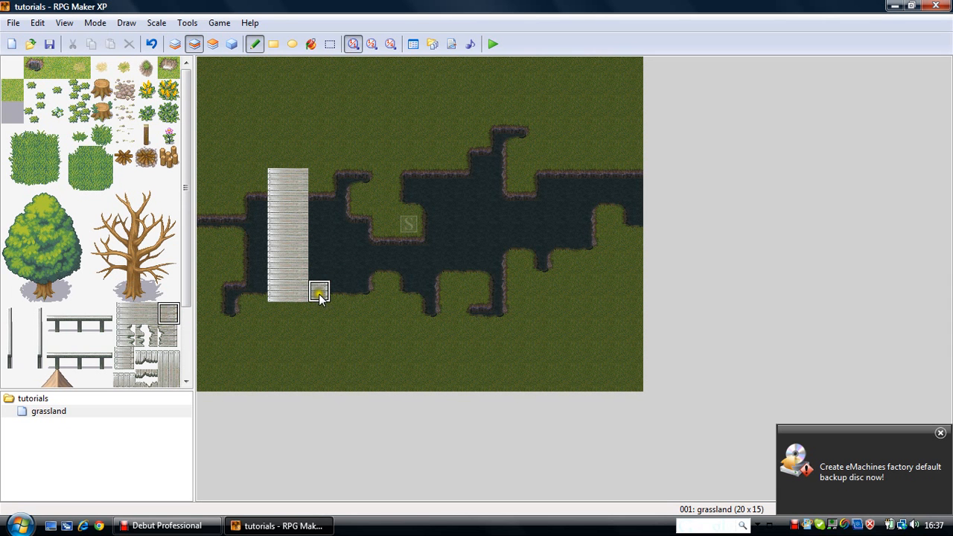
click(316, 269)
Try placing broken plank tiles in the bridge's middle and eastern columns, and undo them
click(163, 339)
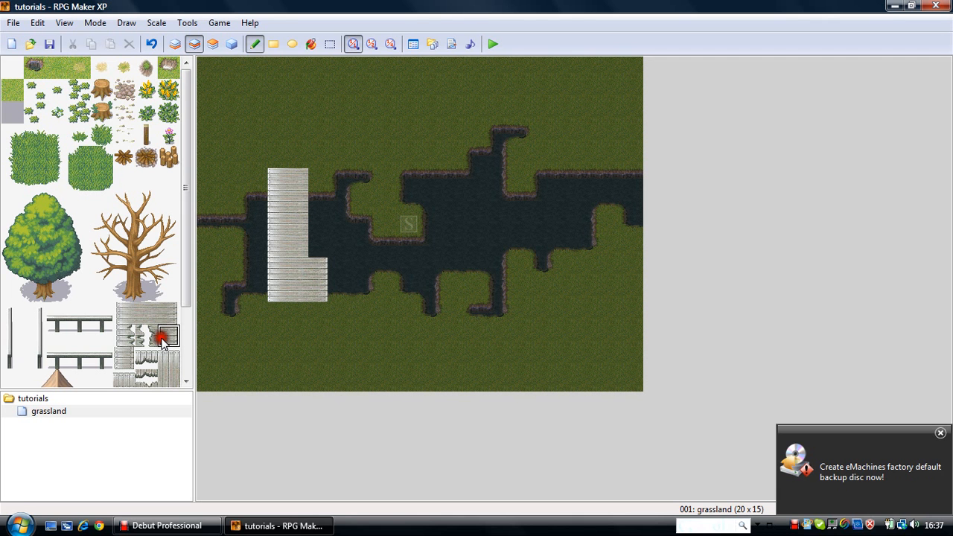
click(302, 193)
click(146, 340)
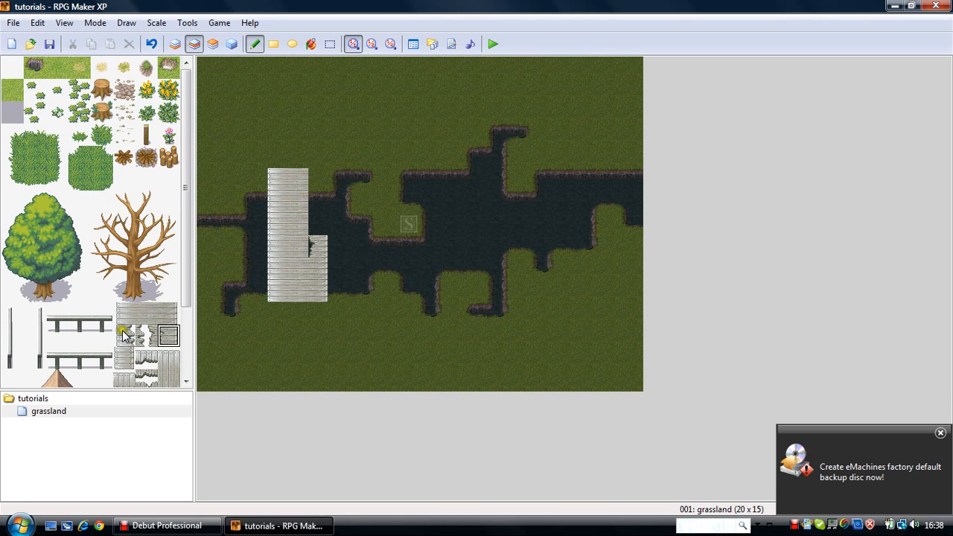
click(143, 335)
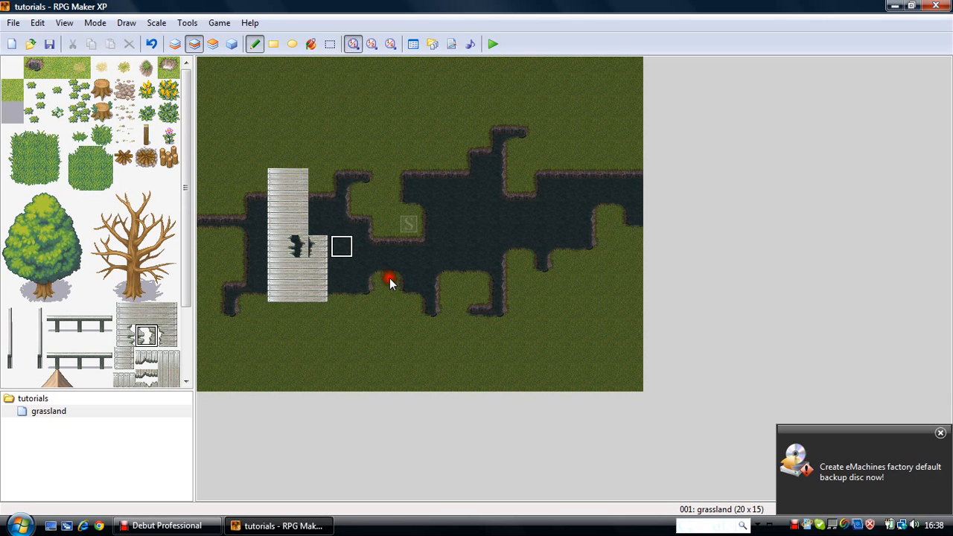
key(ctrl+z)
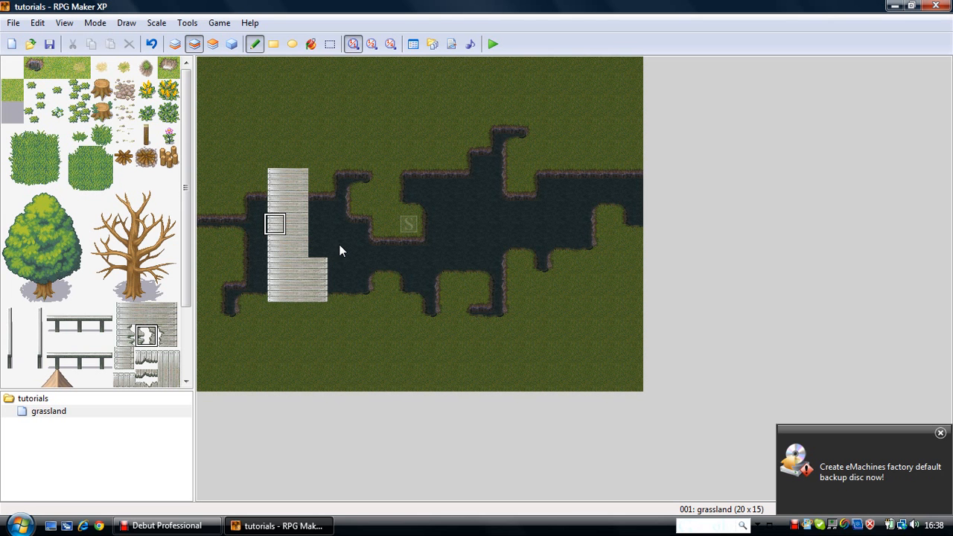
Put a broken plank tile in the bridge's middle column, and complete the eastern column with right-edge planks
click(295, 222)
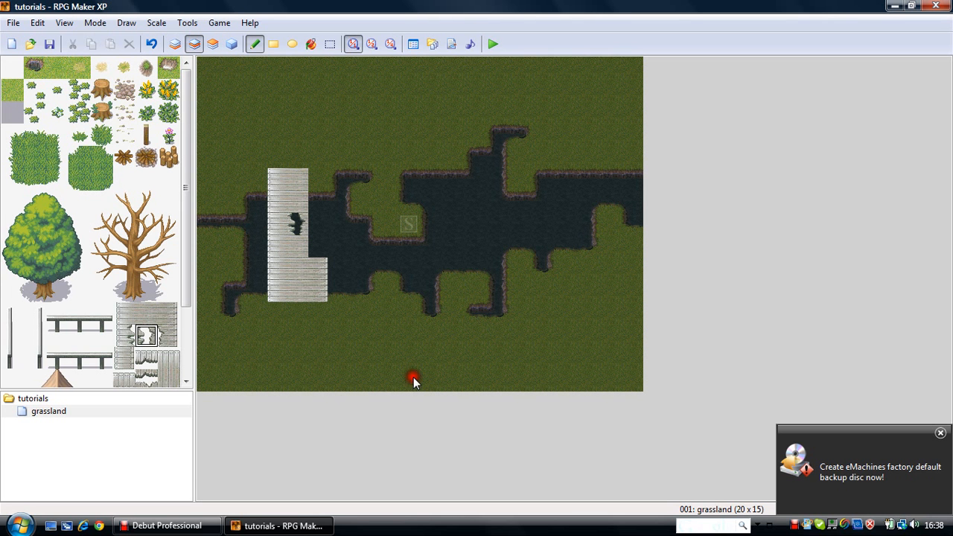
click(169, 313)
drag(318, 199, 322, 238)
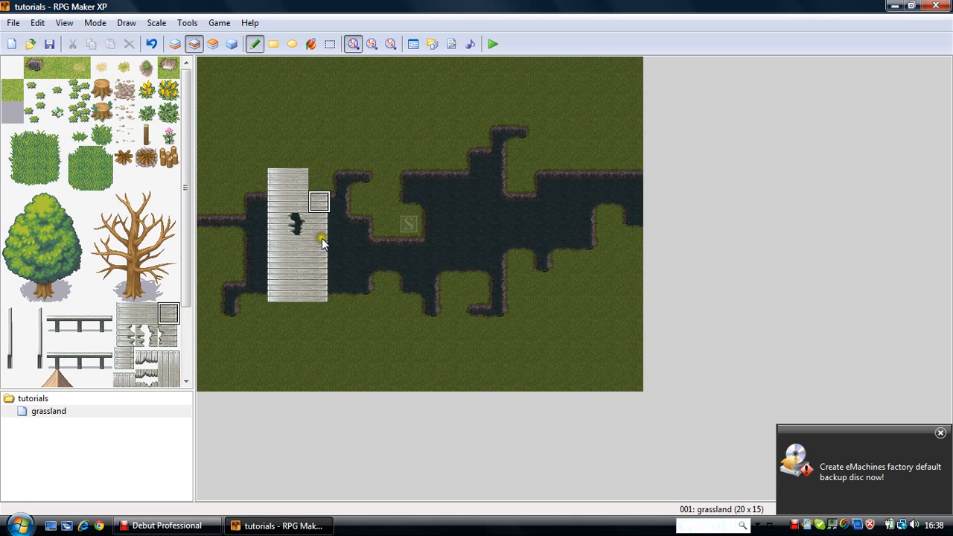
click(316, 189)
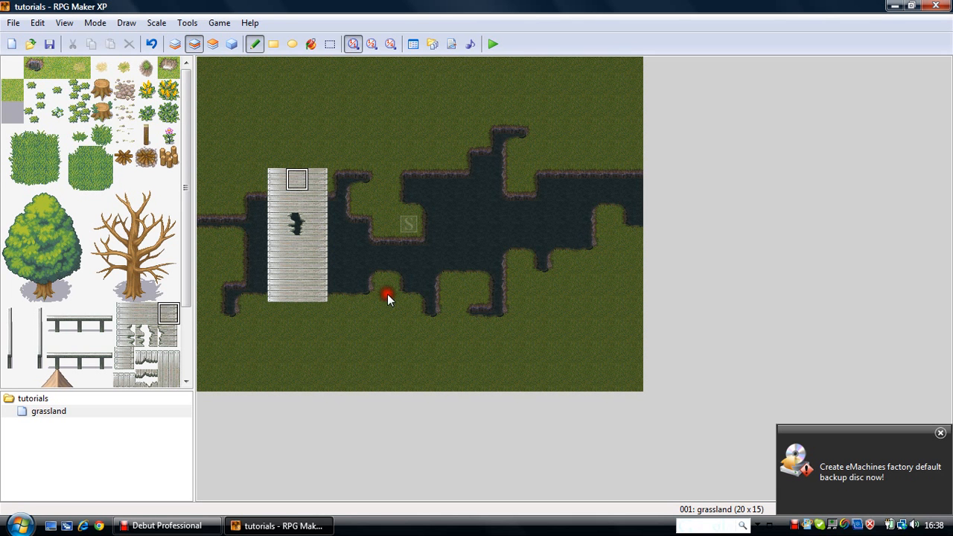
Try placing the railing's lower end tile on the bridge's southwestern corner on layer 2, and undo it
click(13, 358)
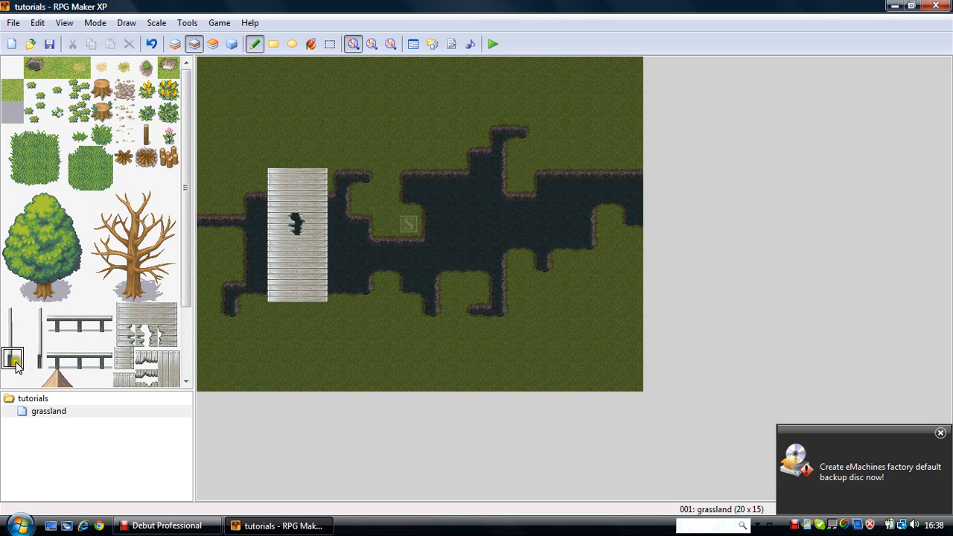
click(13, 362)
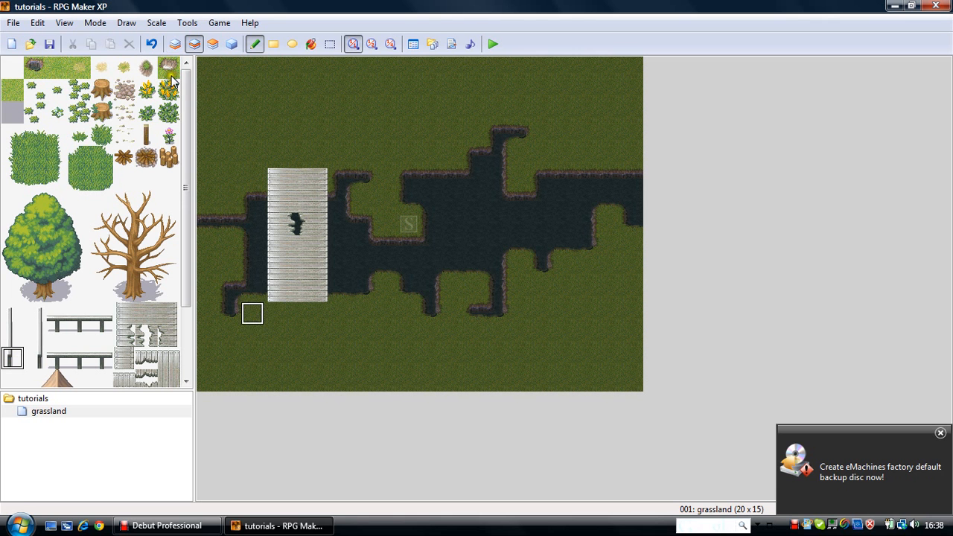
click(272, 292)
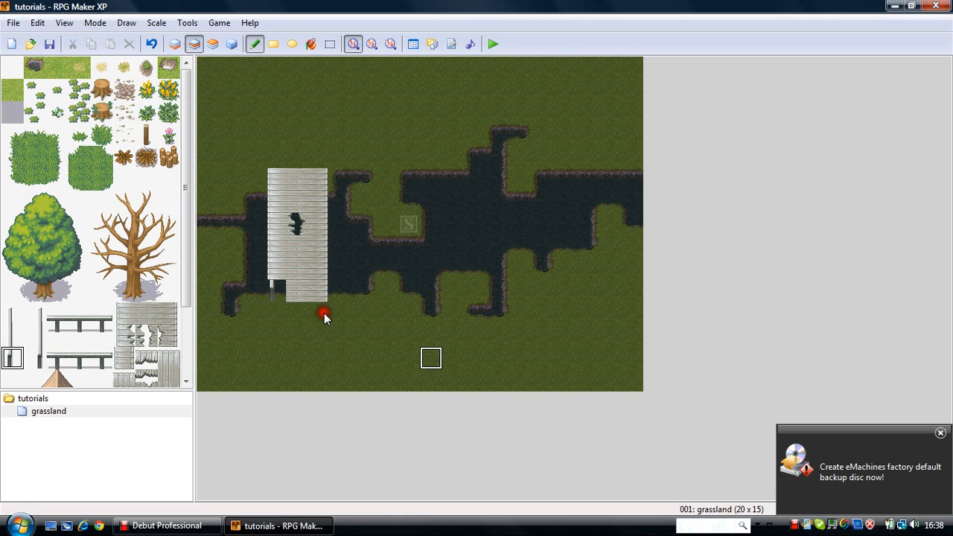
key(ctrl+z)
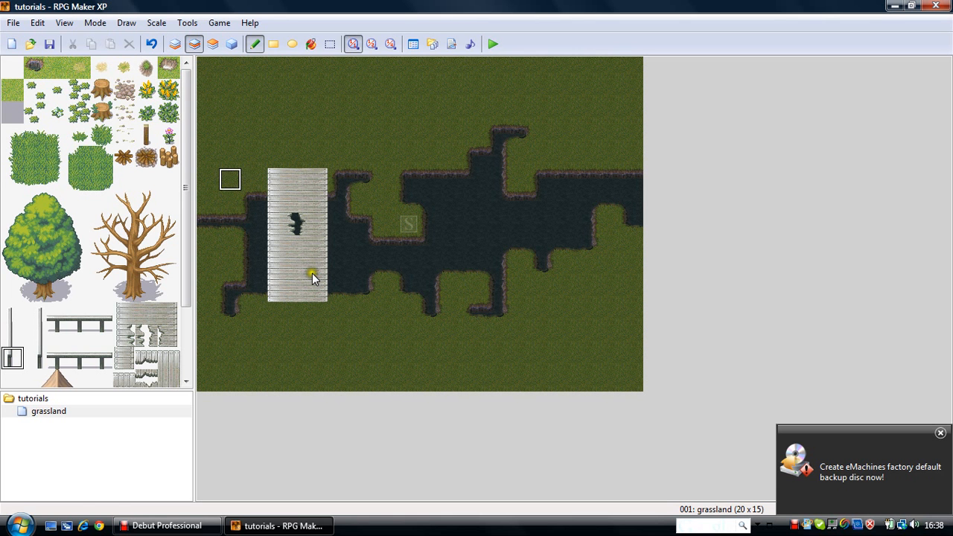
On layer 3, draw a railing along the bridge's western edge, with the end tile at its southern end
click(213, 45)
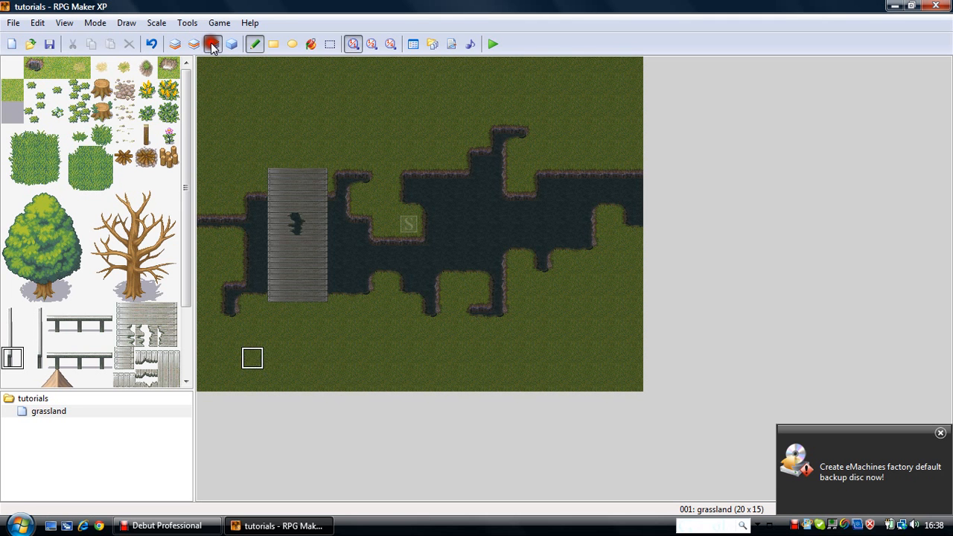
drag(274, 290, 270, 212)
key(ctrl+z)
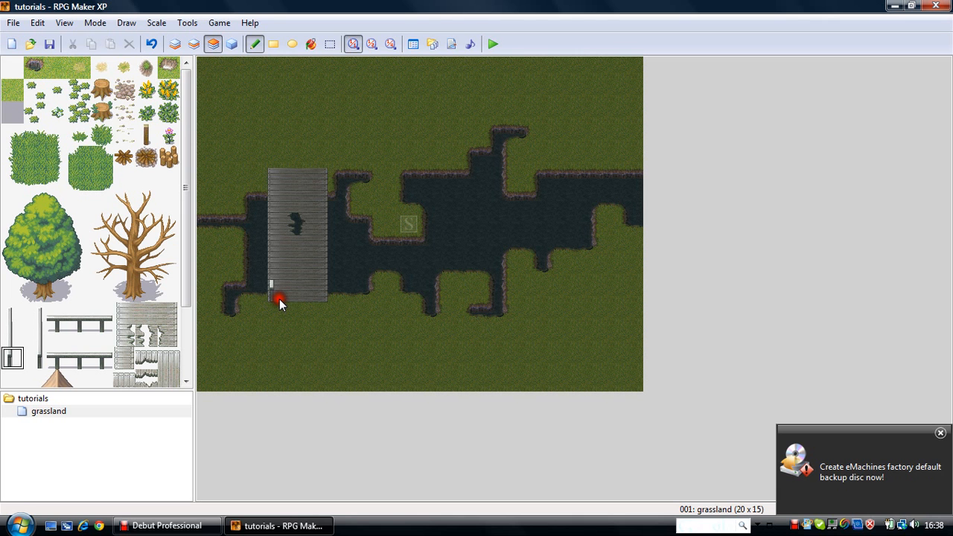
click(12, 336)
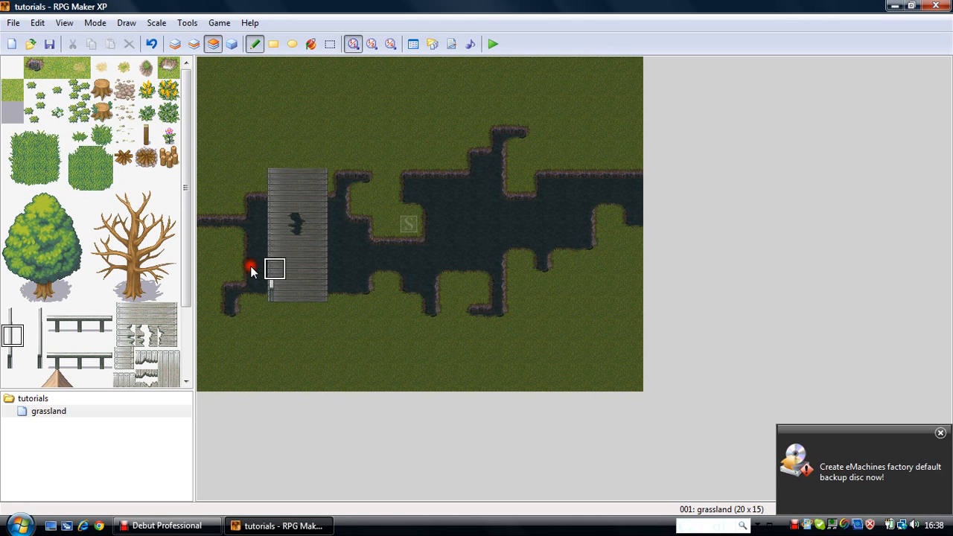
mouse_move(251, 271)
mouse_down()
mouse_move(276, 271)
mouse_move(279, 193)
mouse_up()
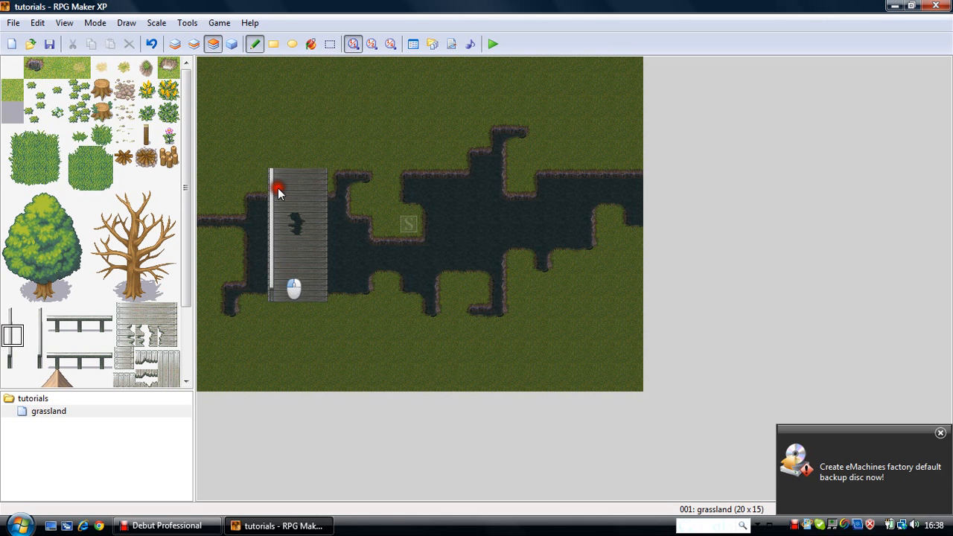
Extend the western railing one tile beyond the bridge's northern end with the railing's top tile on layer 3
click(14, 316)
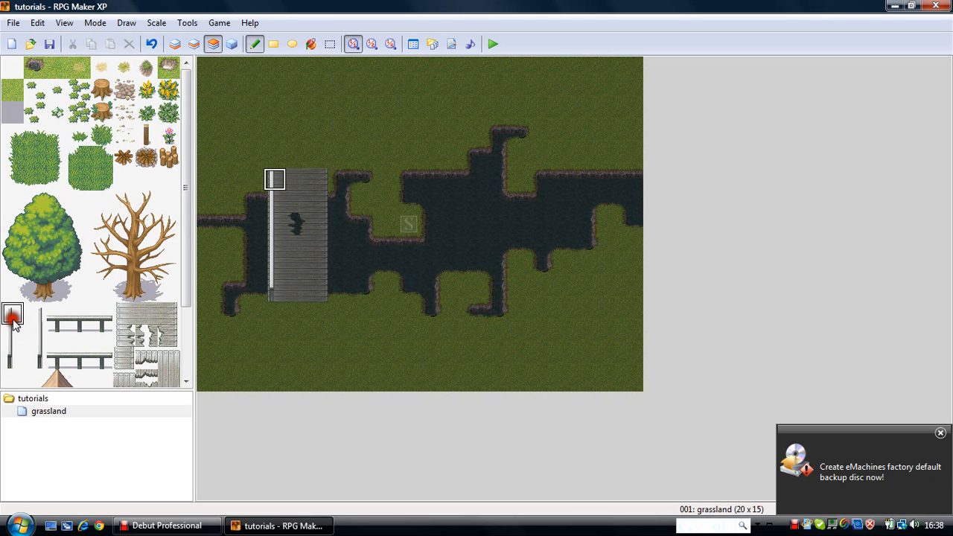
click(275, 174)
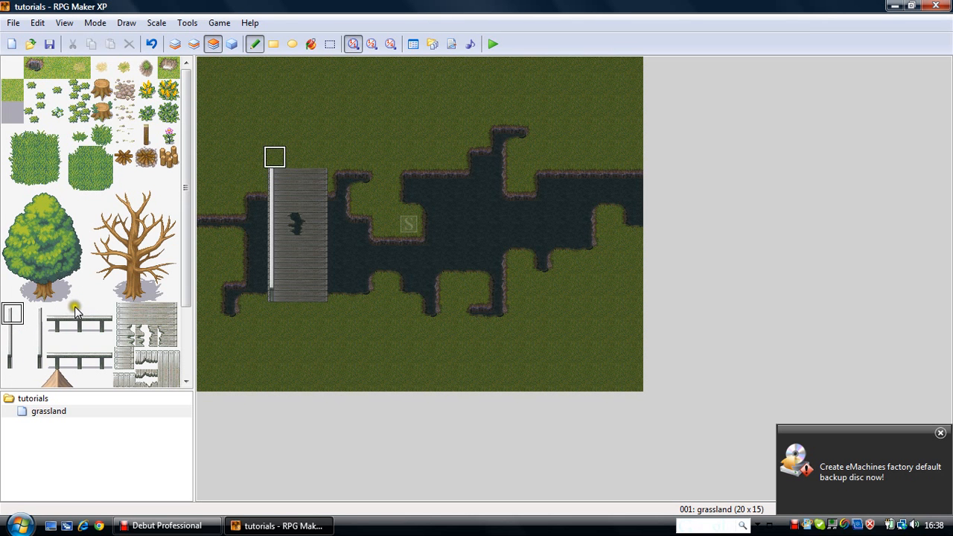
click(272, 164)
click(440, 228)
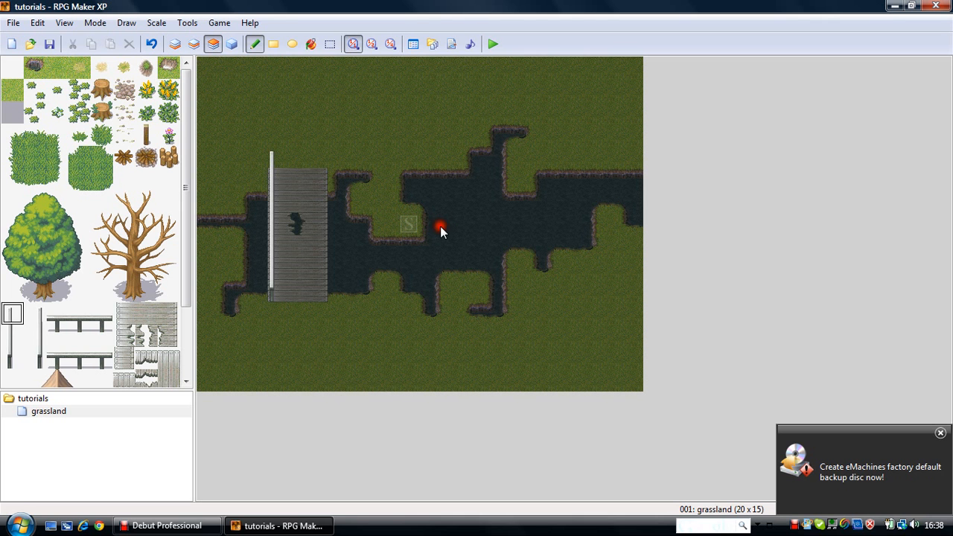
Draw a matching railing along the bridge's eastern edge on layer 3, from the southern end tile to a top tile beyond the northern end
click(41, 355)
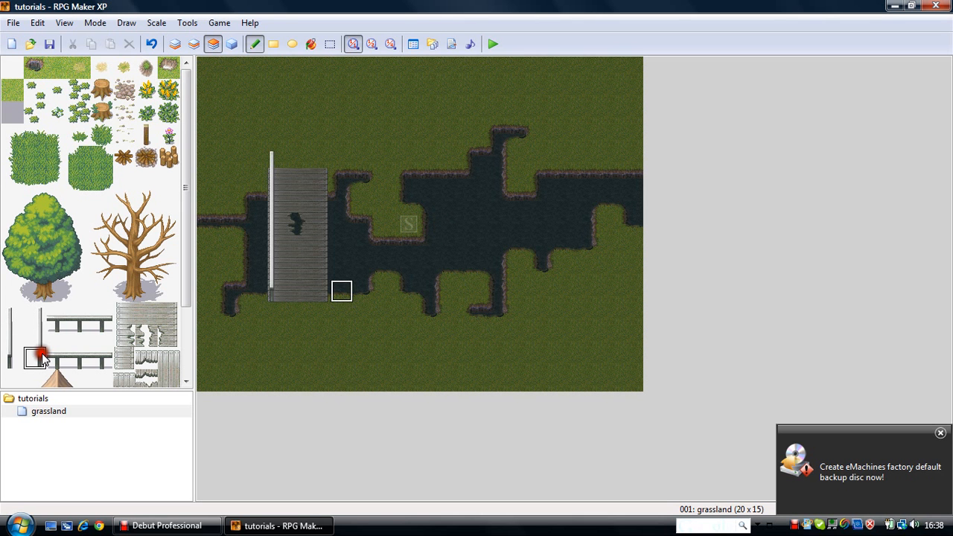
click(329, 294)
click(71, 303)
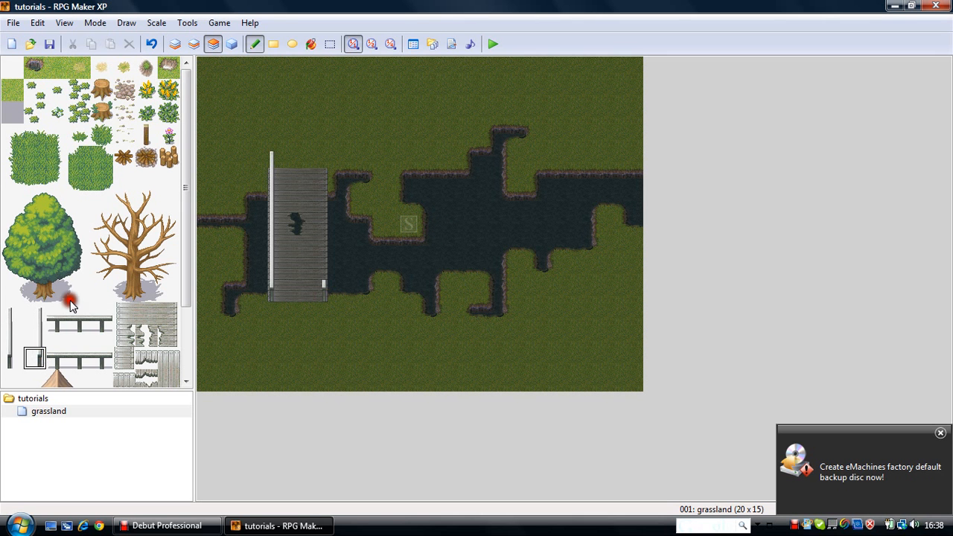
click(41, 336)
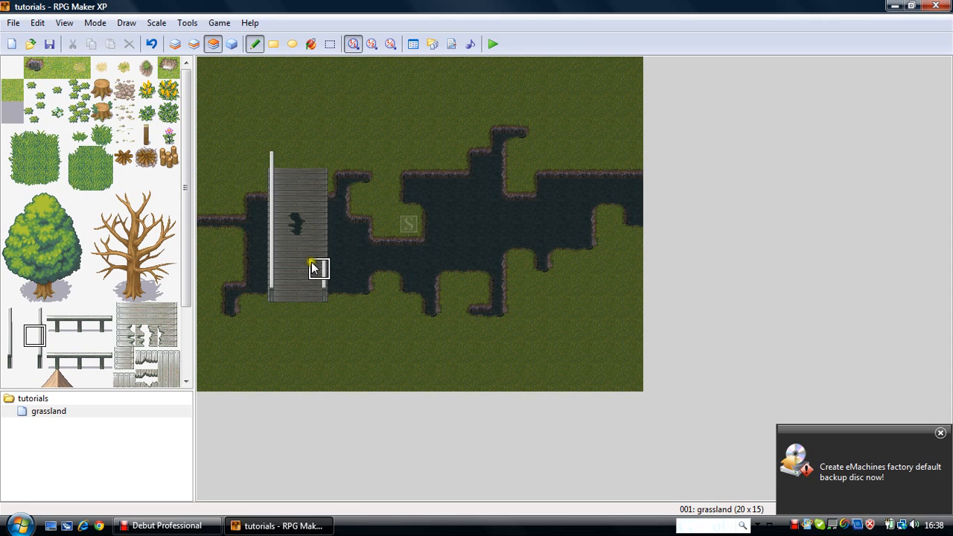
drag(314, 268, 315, 188)
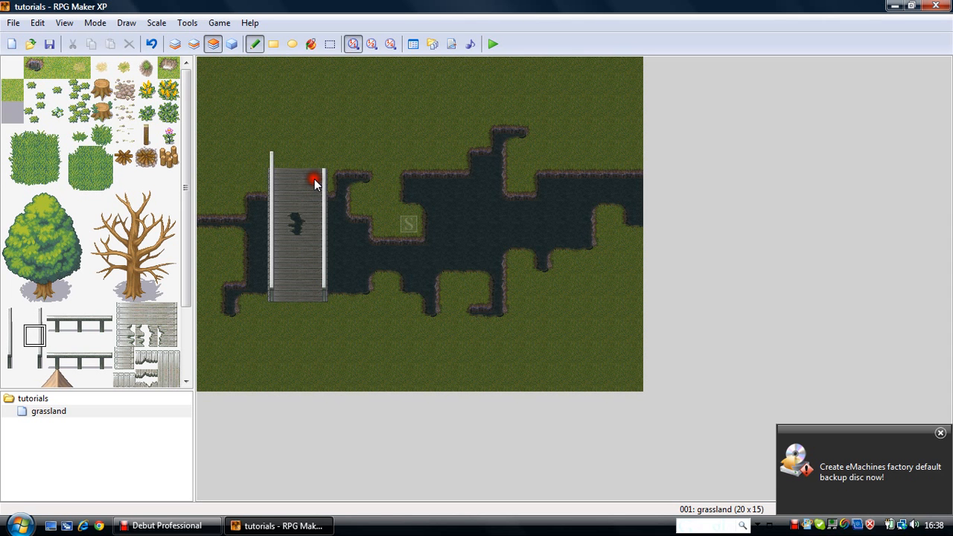
click(39, 314)
click(318, 156)
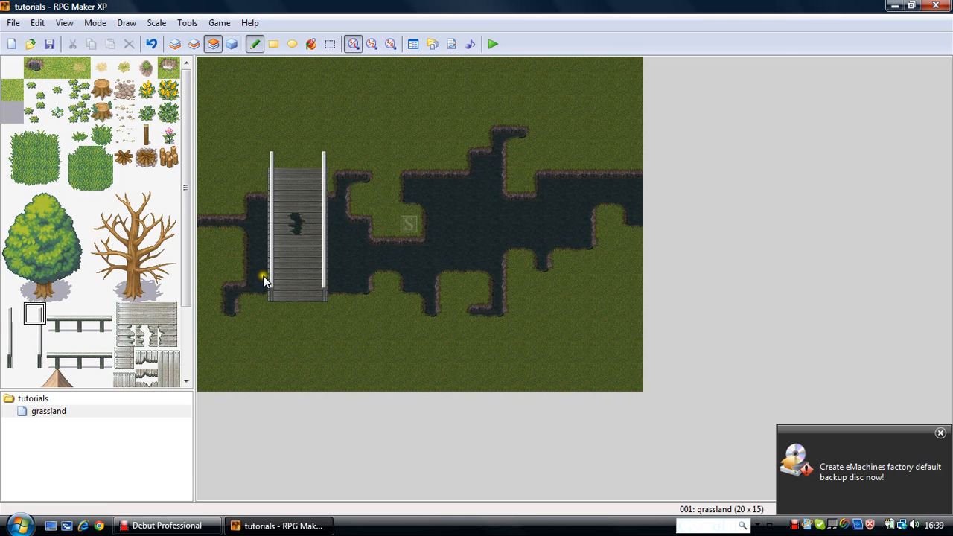
Cover the broken plank in the bridge's middle column with an intact plank tile on layer 3
click(233, 45)
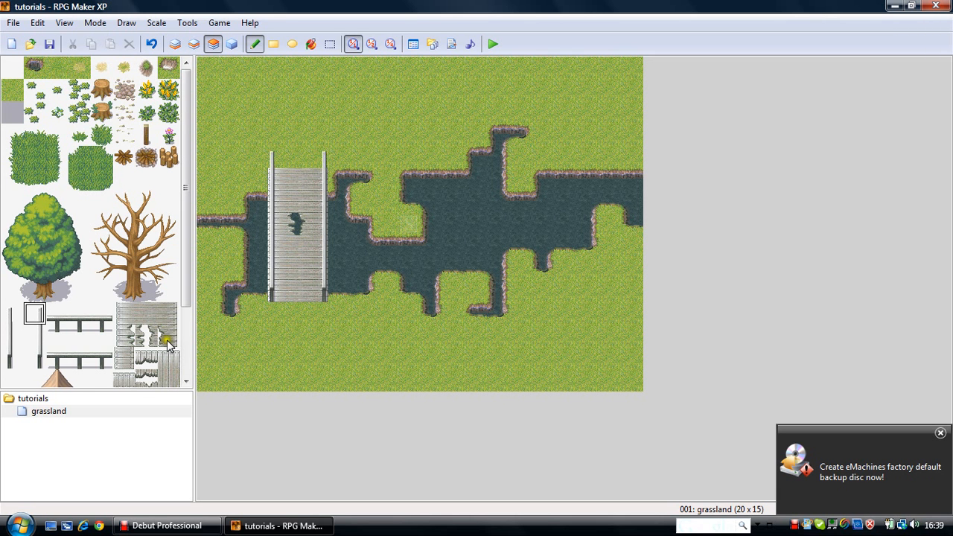
click(145, 316)
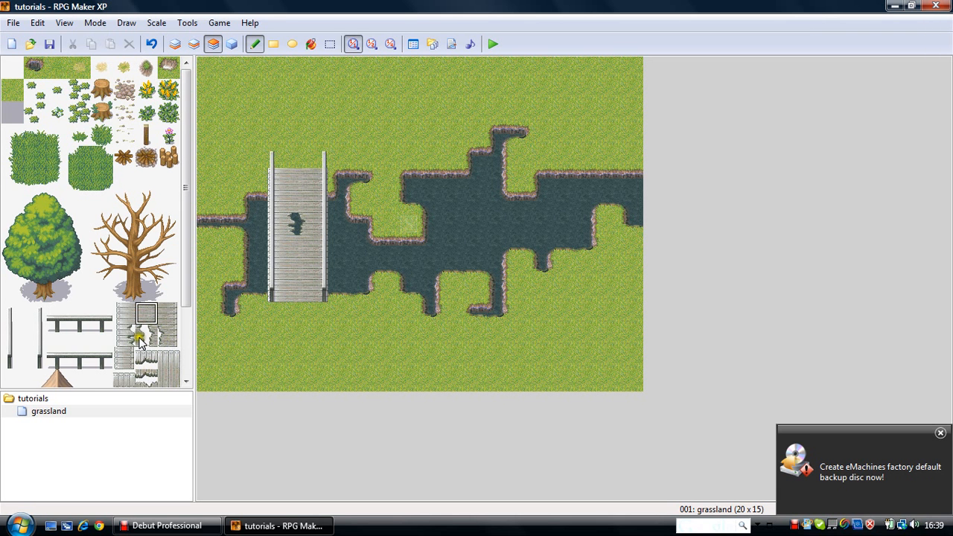
click(288, 237)
click(293, 222)
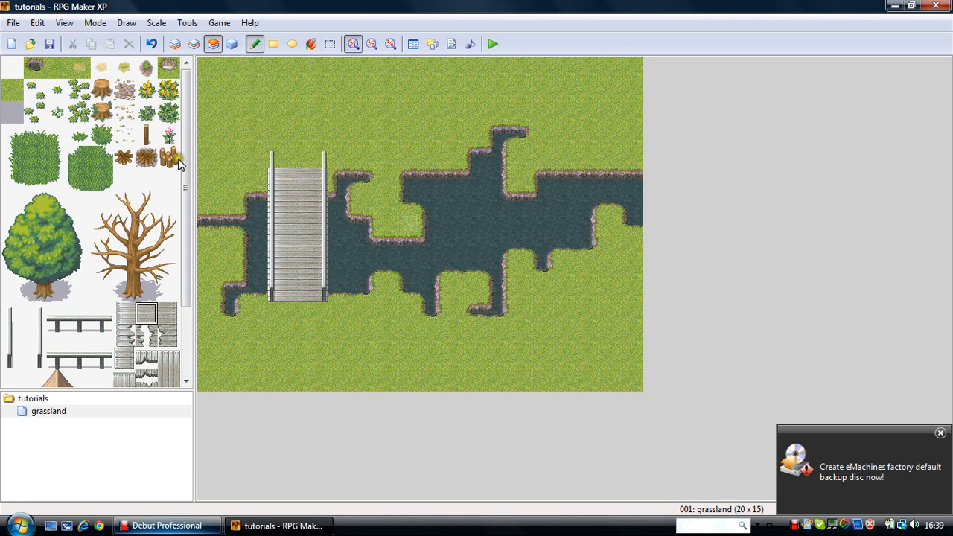
click(167, 526)
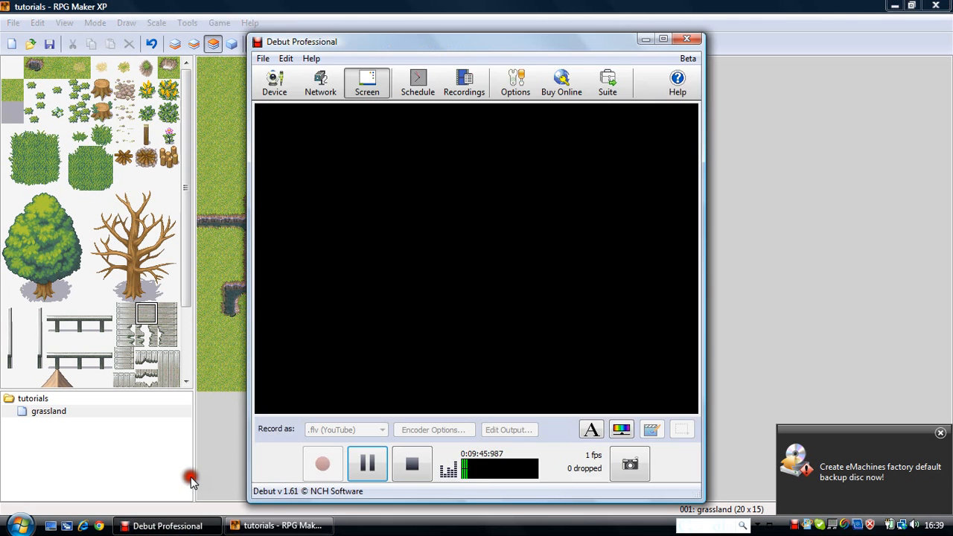
click(386, 455)
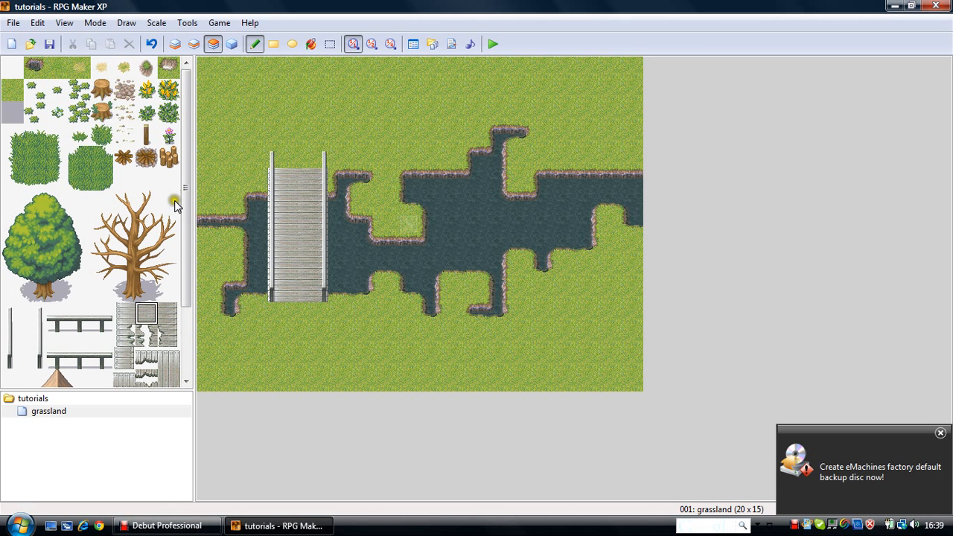
click(149, 160)
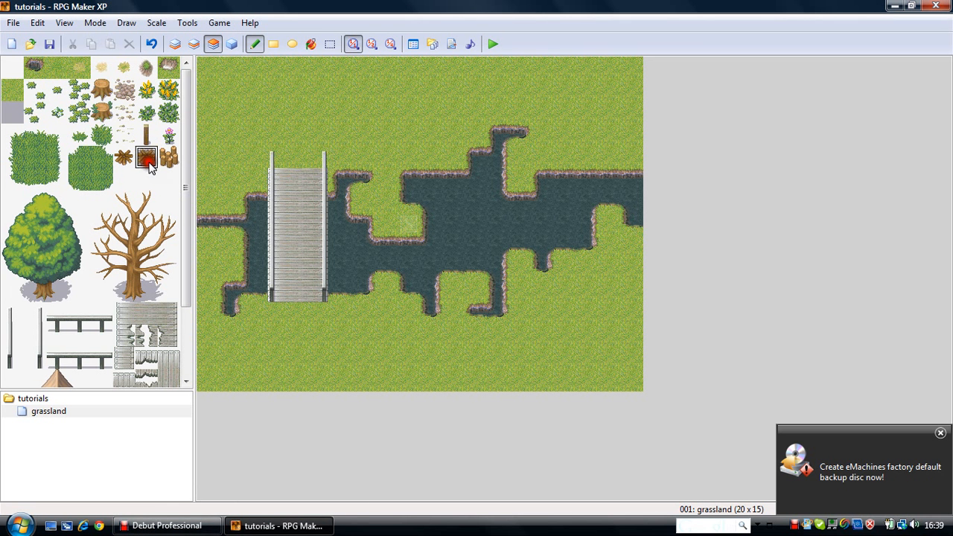
click(166, 160)
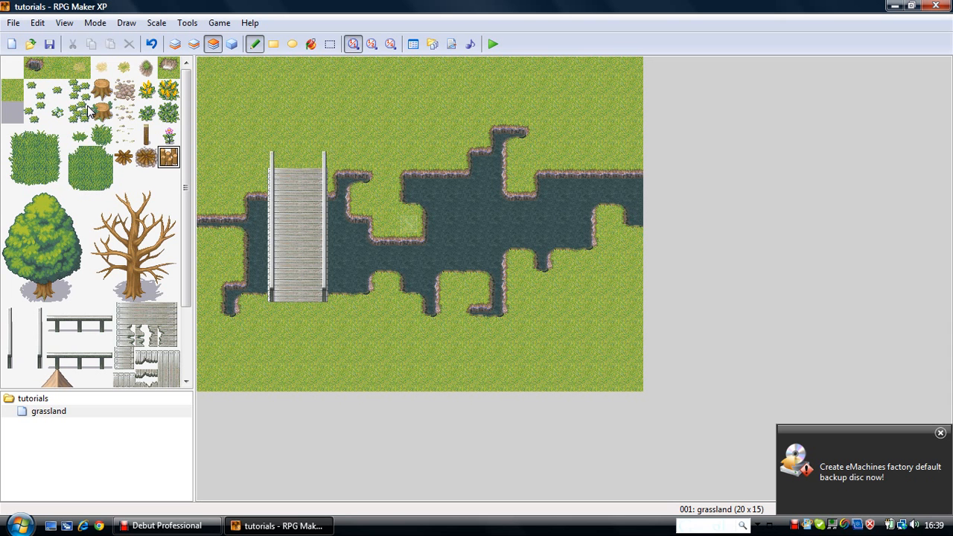
Try painting darker grass patches near the map's four corners on layer 3, and undo them
click(57, 68)
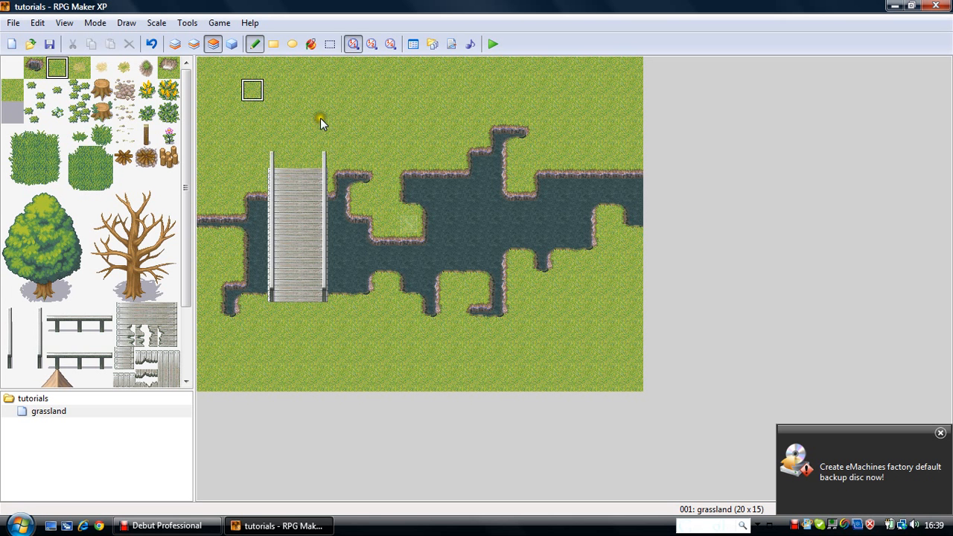
click(259, 87)
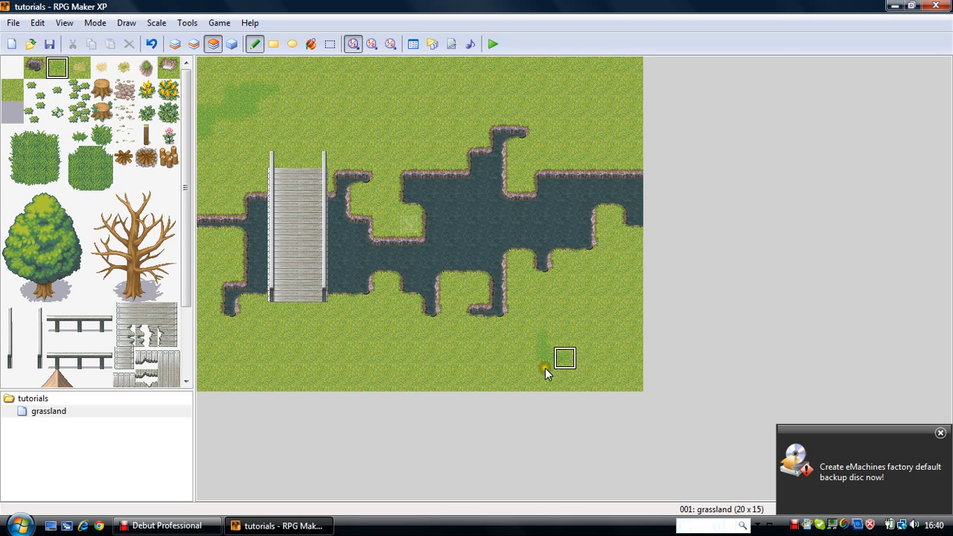
click(564, 348)
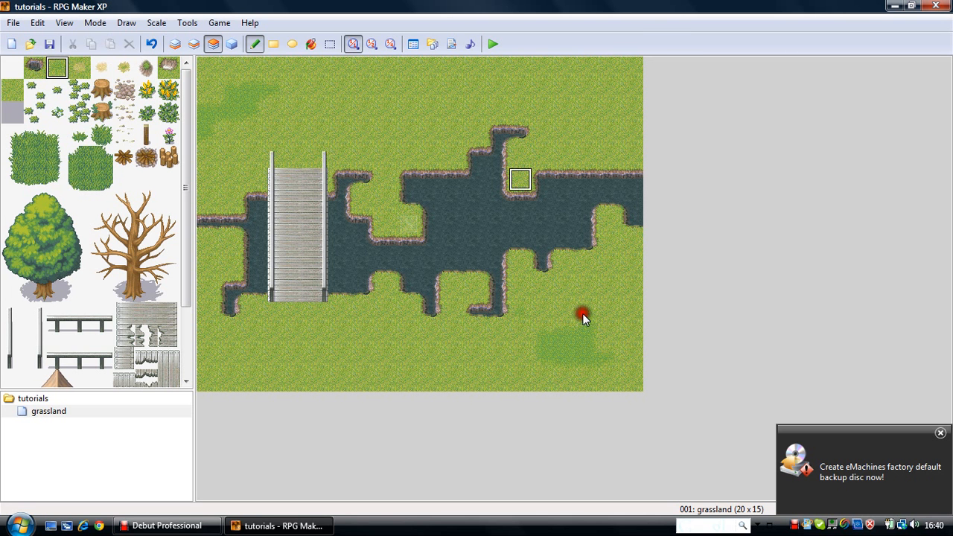
mouse_move(590, 67)
mouse_down()
mouse_move(633, 102)
mouse_move(628, 66)
mouse_move(583, 115)
mouse_up()
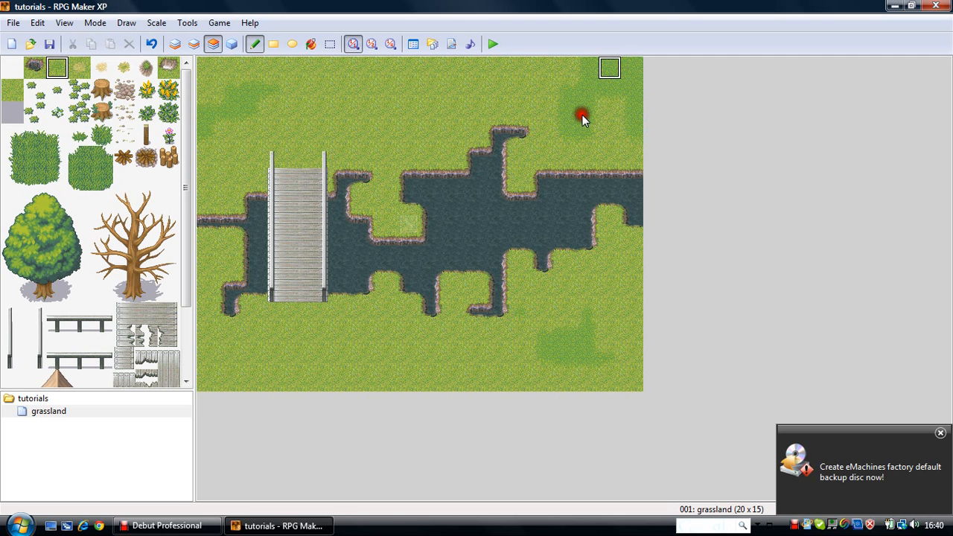
click(214, 379)
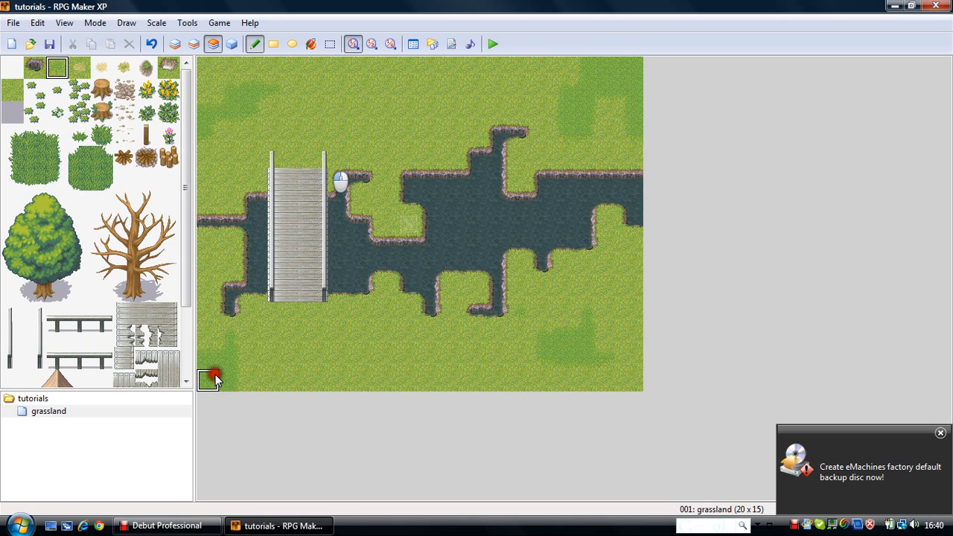
drag(214, 378, 252, 344)
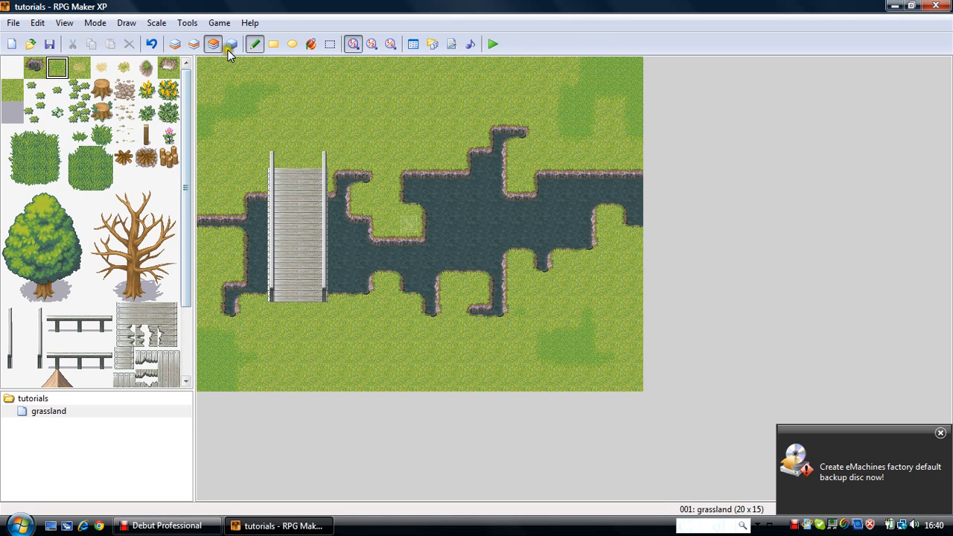
click(192, 45)
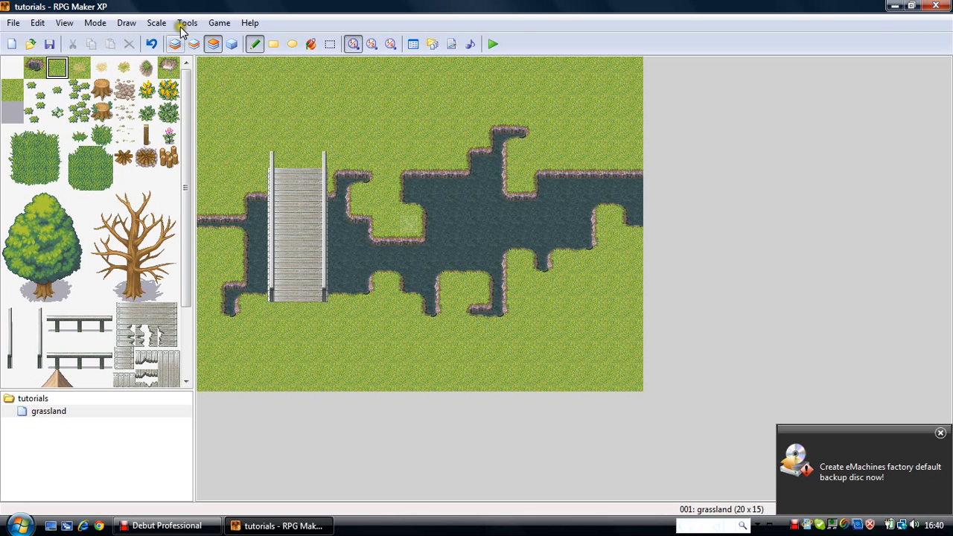
On layer 1, paint darker grass patches in the map's southwestern and southeastern corners
click(177, 44)
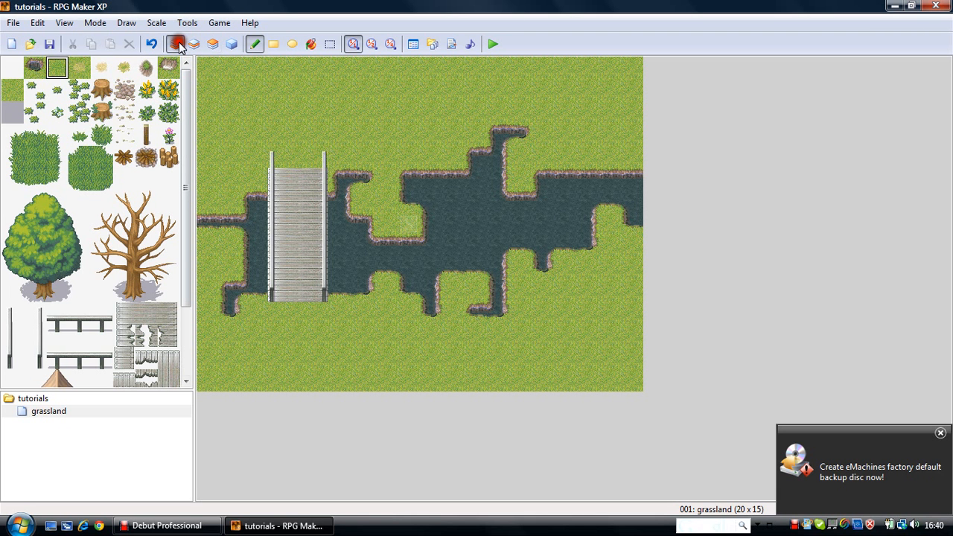
click(216, 363)
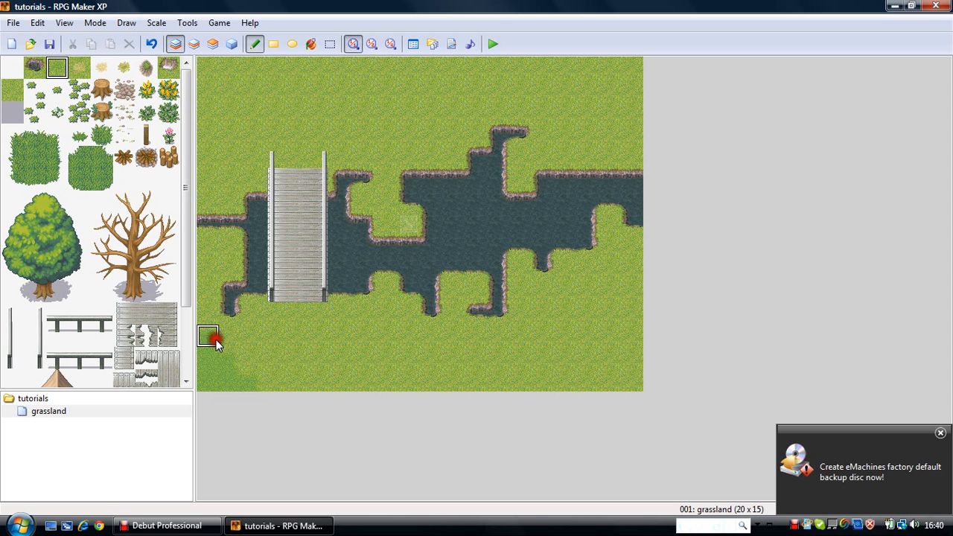
click(233, 365)
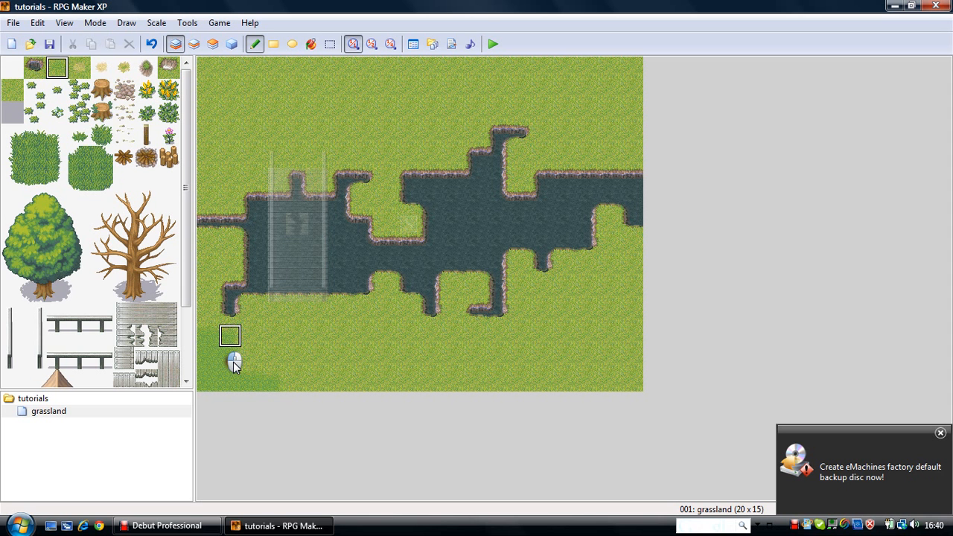
click(260, 367)
click(586, 358)
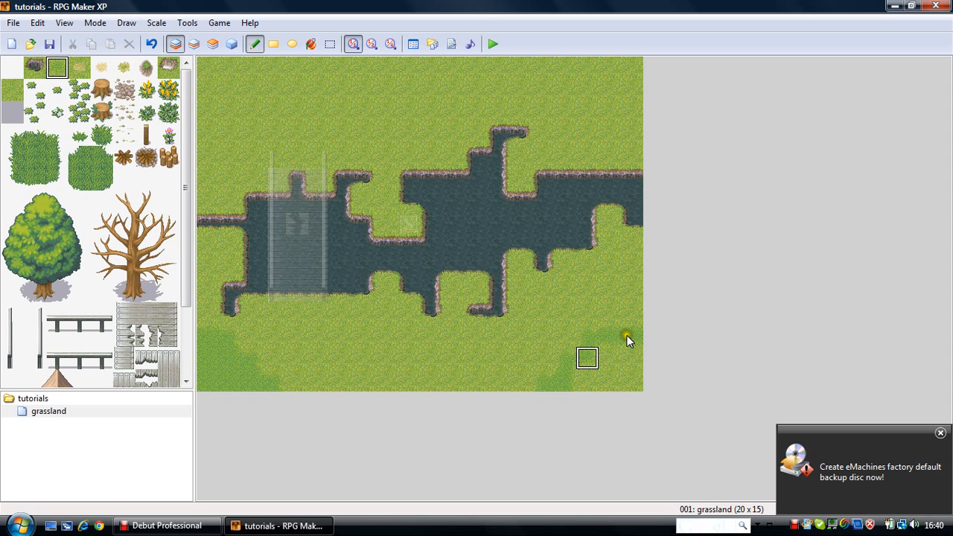
click(620, 378)
Paint small darker grass patches on layer 1 north of the chasm, around the bridge's northern end
click(627, 105)
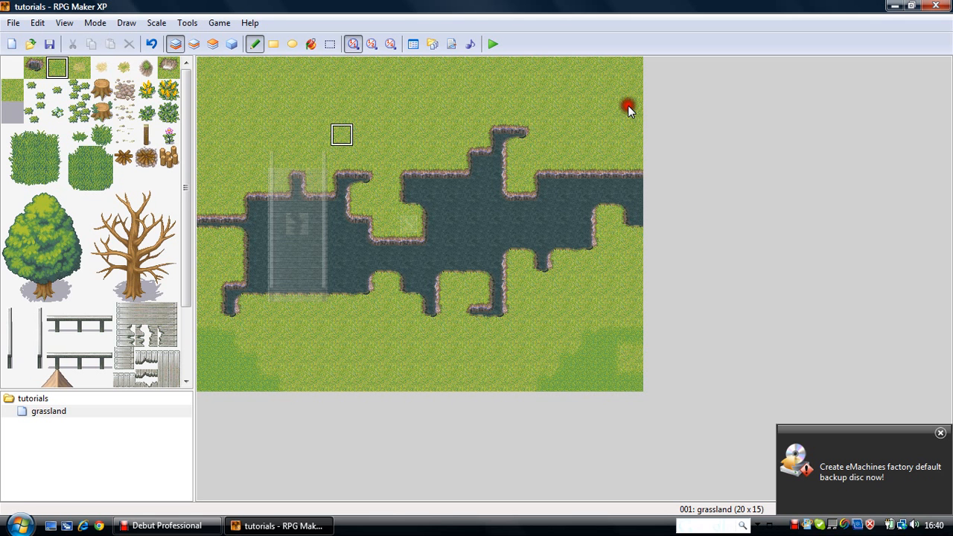
click(338, 145)
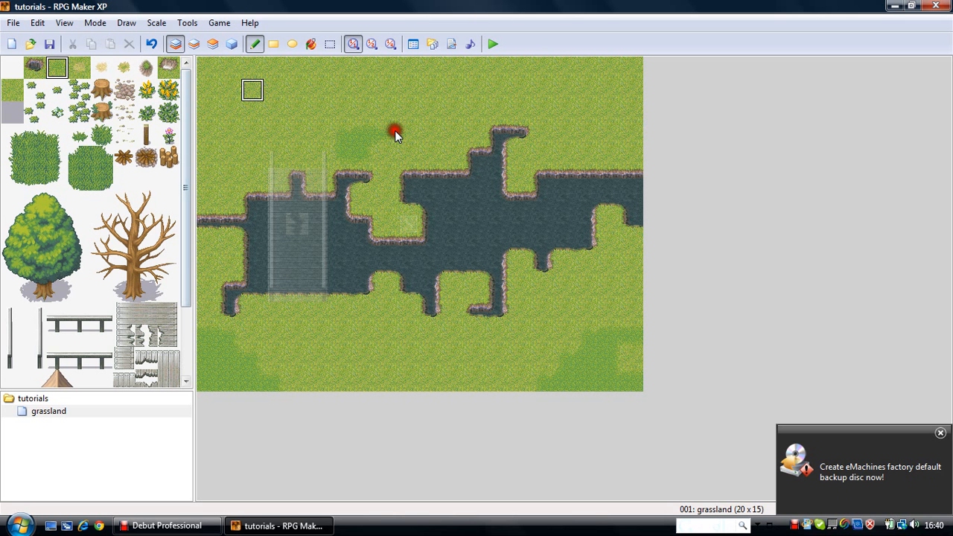
click(233, 116)
click(143, 306)
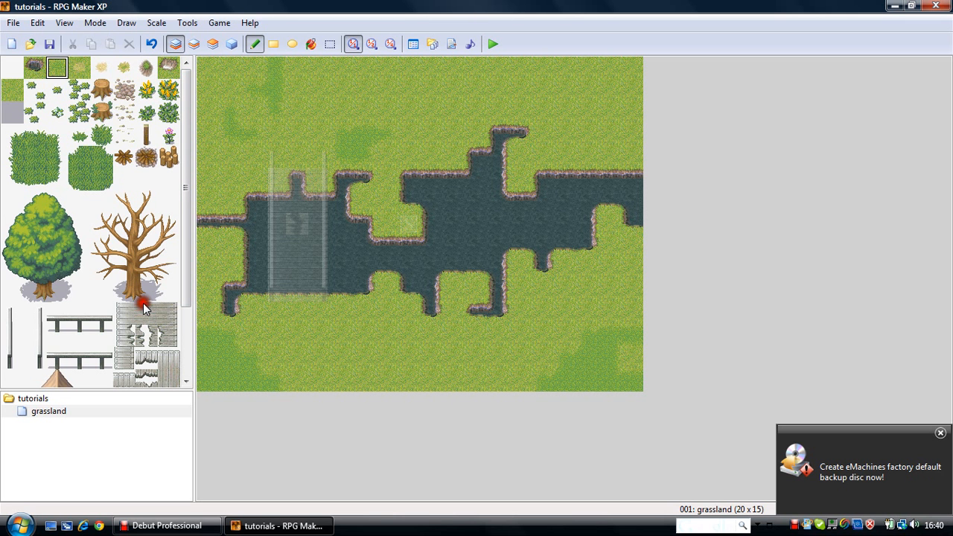
On layer 2, fill the southeastern corner's dark grass patch with the tall grass centre tile
click(193, 47)
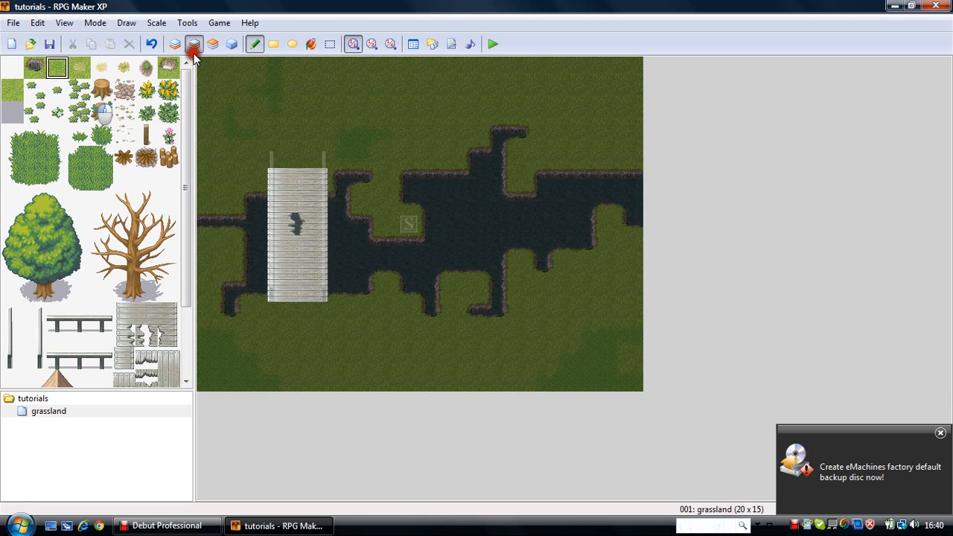
click(36, 160)
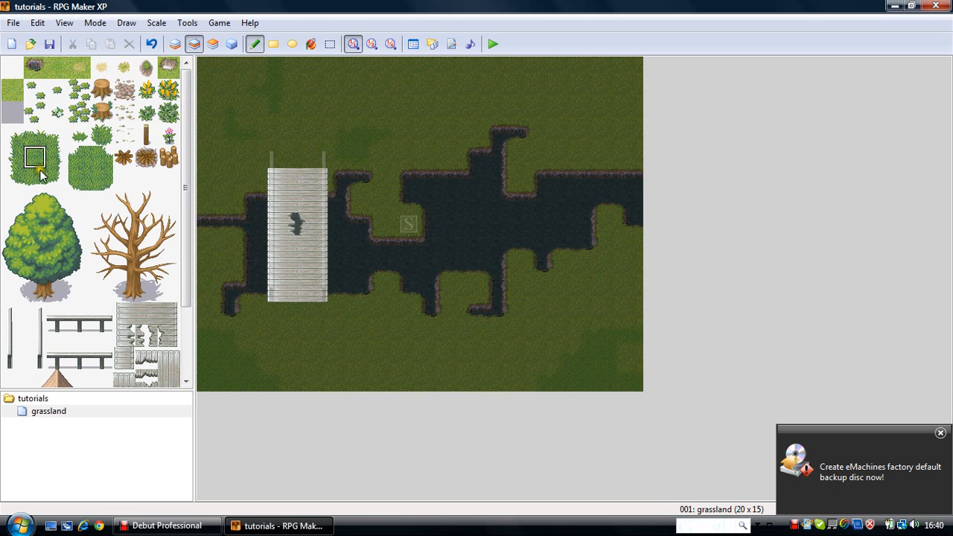
click(627, 377)
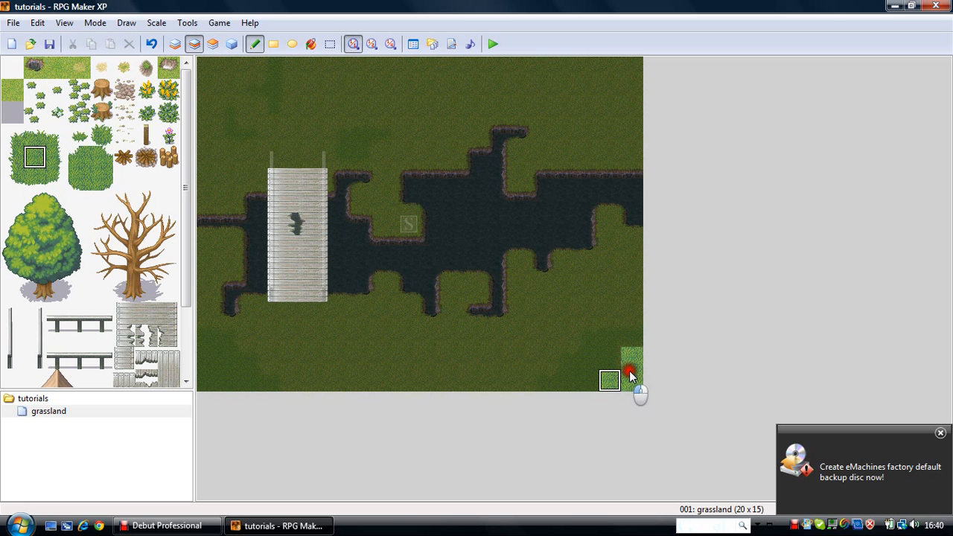
mouse_move(629, 376)
mouse_down()
mouse_move(592, 376)
mouse_move(609, 366)
mouse_move(562, 389)
mouse_up()
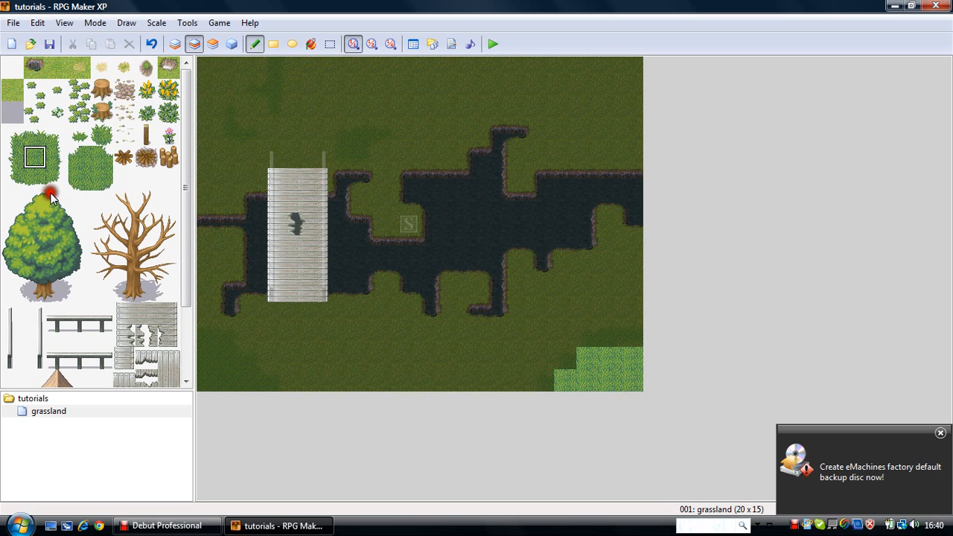
On layer 2, edge the northern side of the southeastern tall grass patch with the tall grass top-edge tile
click(46, 137)
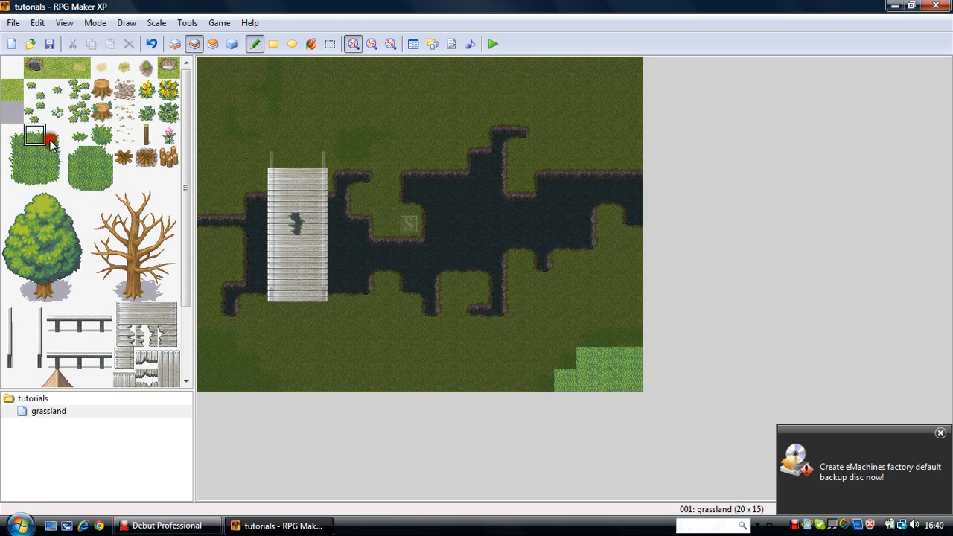
click(603, 337)
click(620, 340)
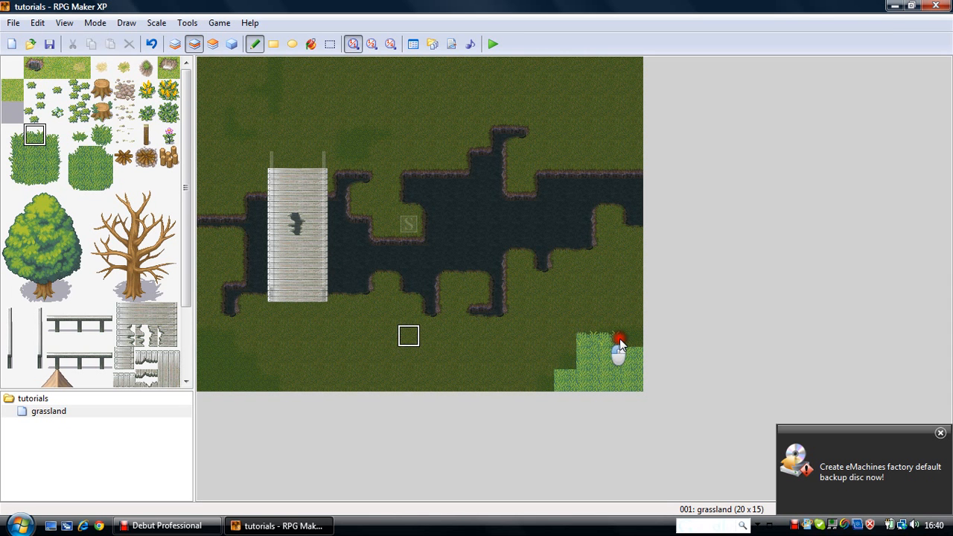
click(341, 277)
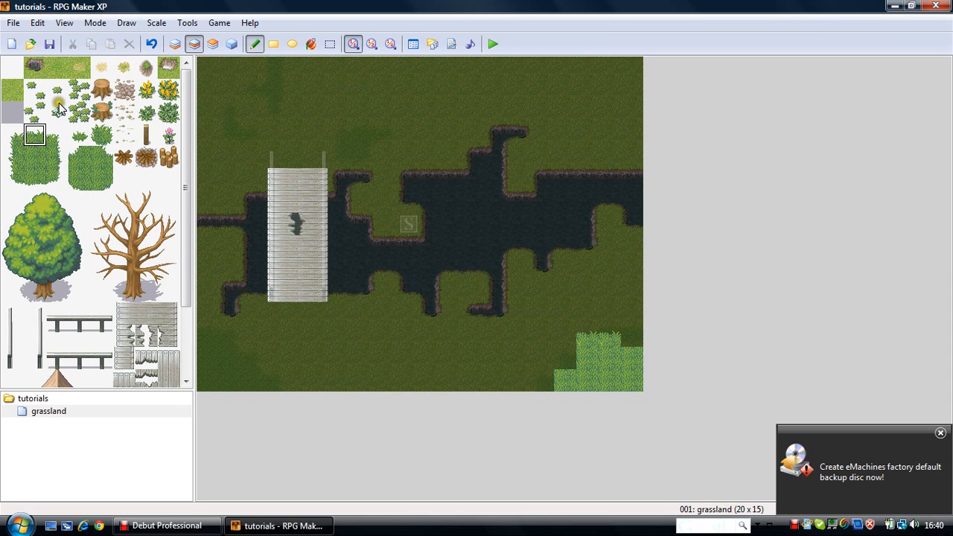
click(52, 175)
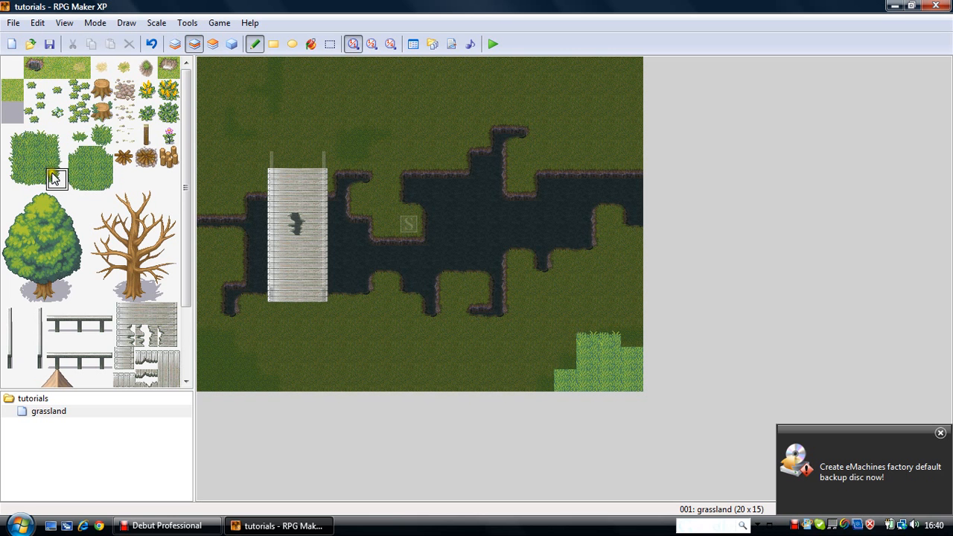
click(377, 231)
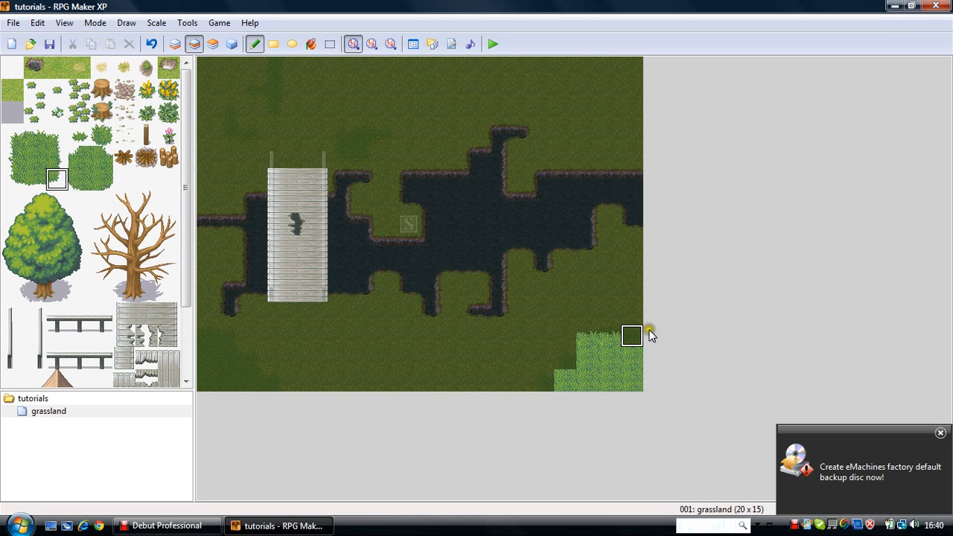
click(44, 140)
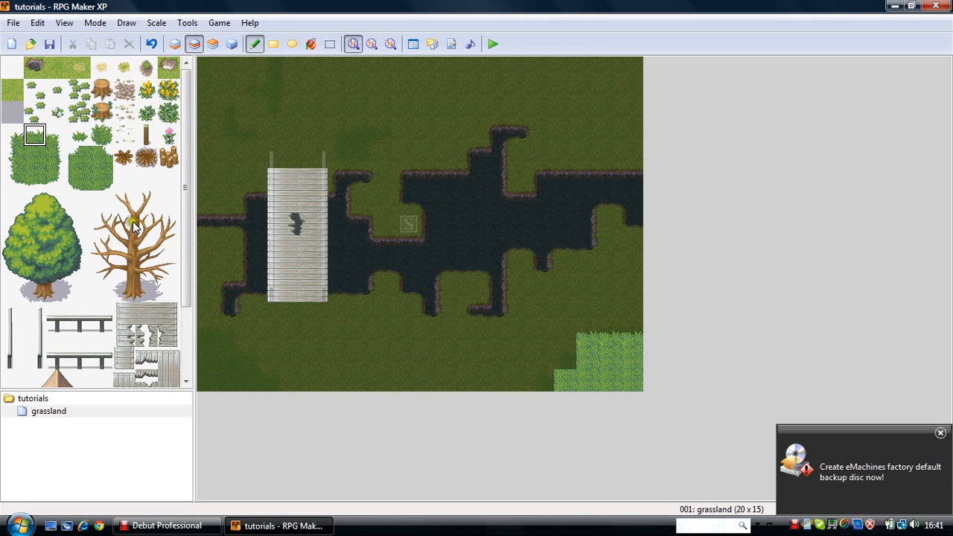
Fill the notch on the tall grass patch's western side with the tall grass centre tile
click(36, 161)
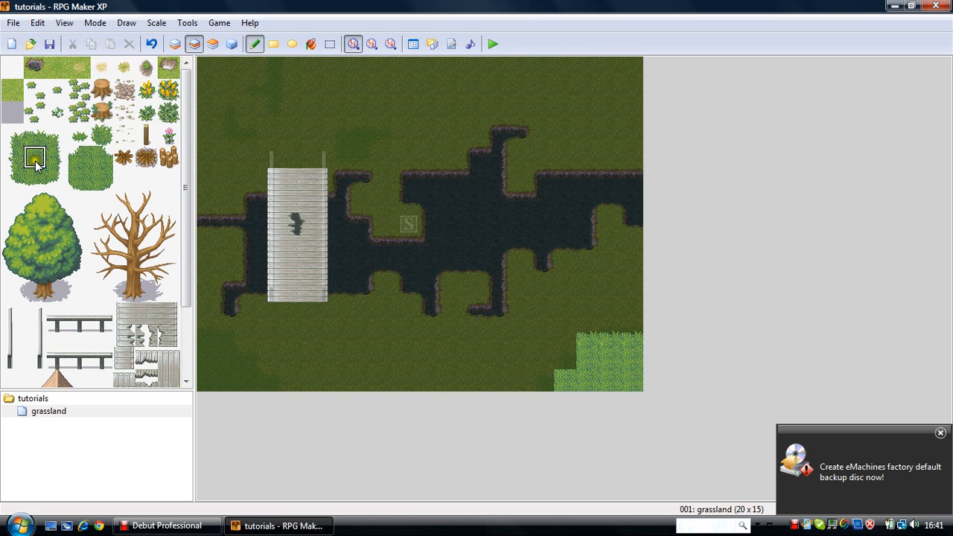
click(566, 363)
click(186, 148)
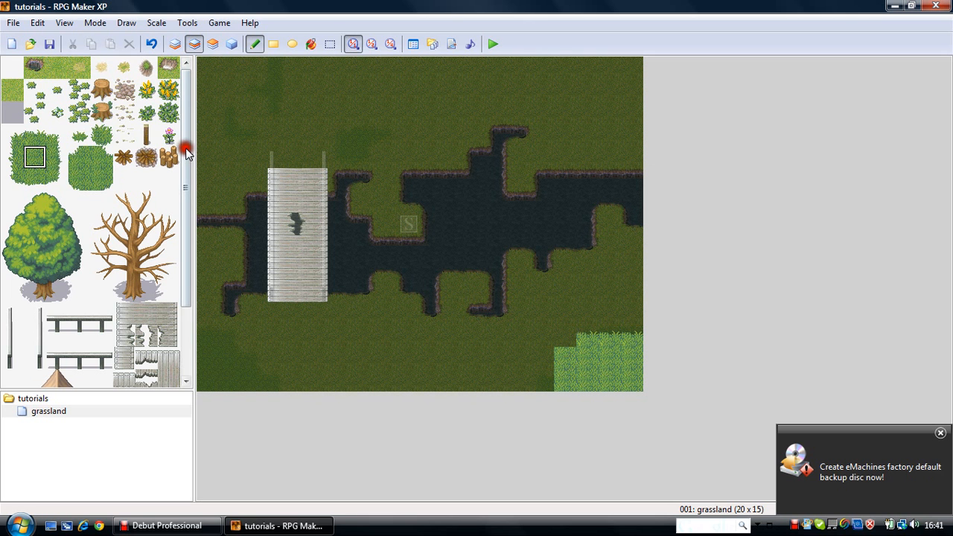
On layer 3, place the tall grass top-left corner tile at the northwestern corner of the southeastern patch
click(13, 142)
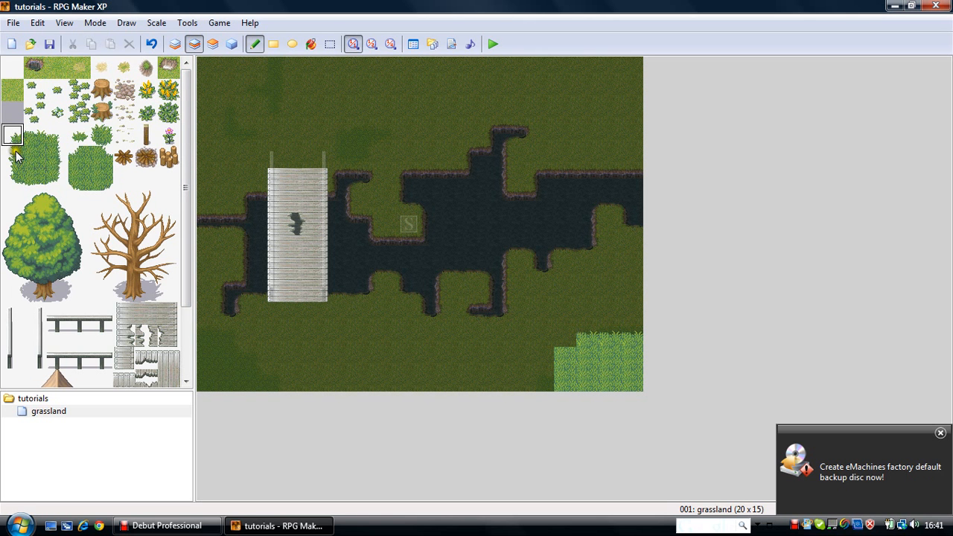
click(81, 137)
click(215, 43)
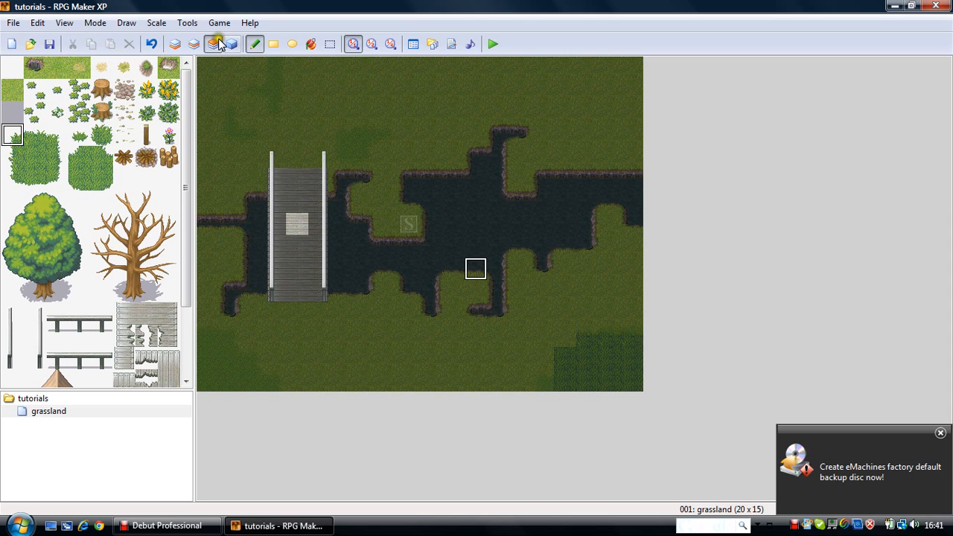
click(541, 337)
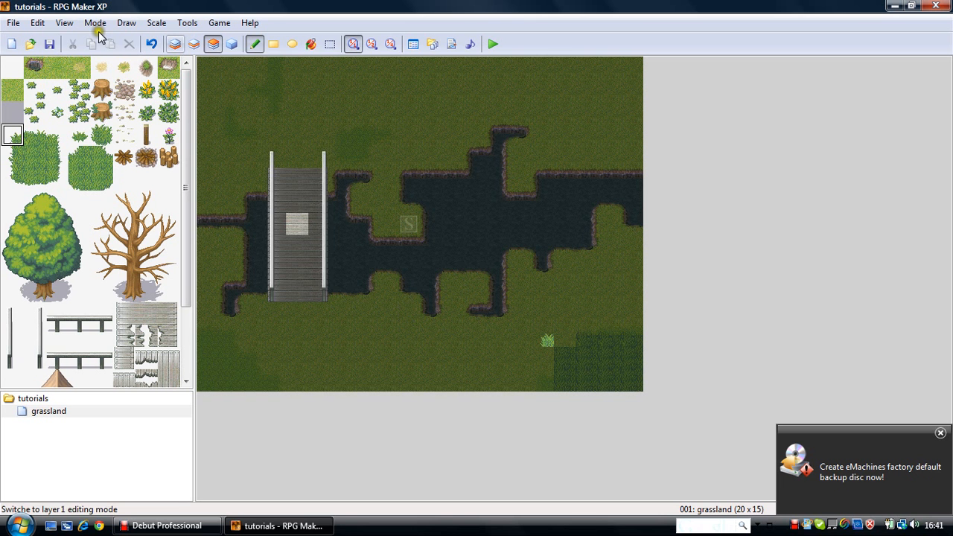
On layer 2, finish the patch's western side and northern gap with left-edge and top-edge tall grass tiles, and stop dimming other layers
click(175, 36)
click(193, 40)
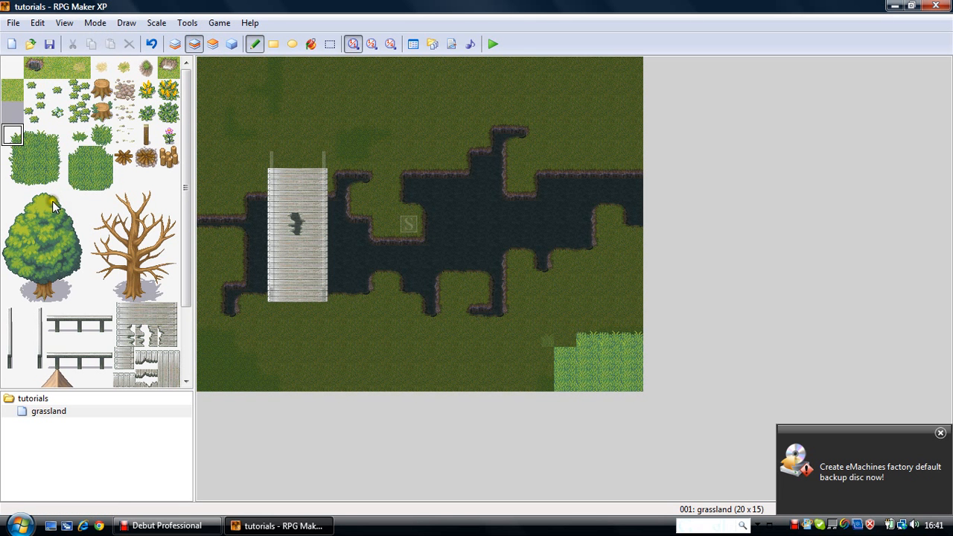
click(14, 166)
click(541, 376)
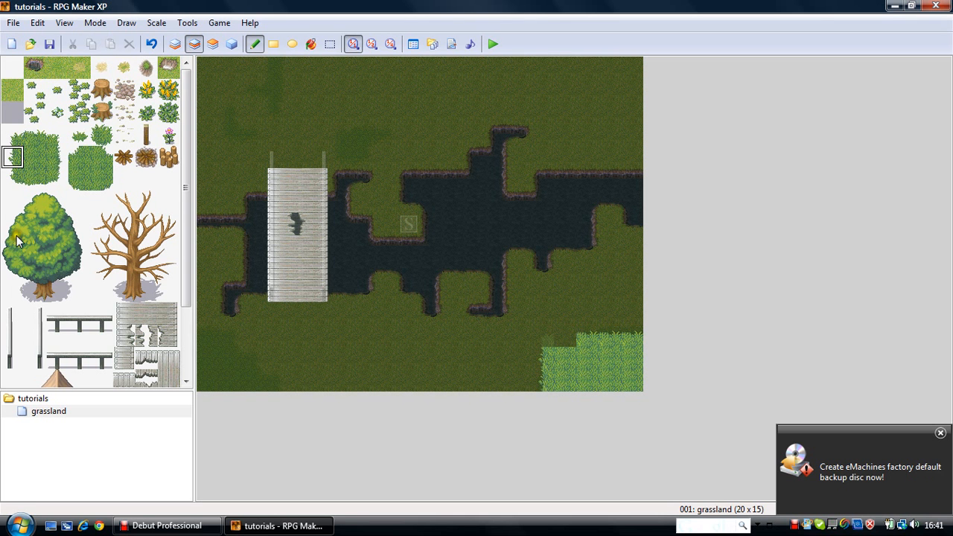
click(42, 131)
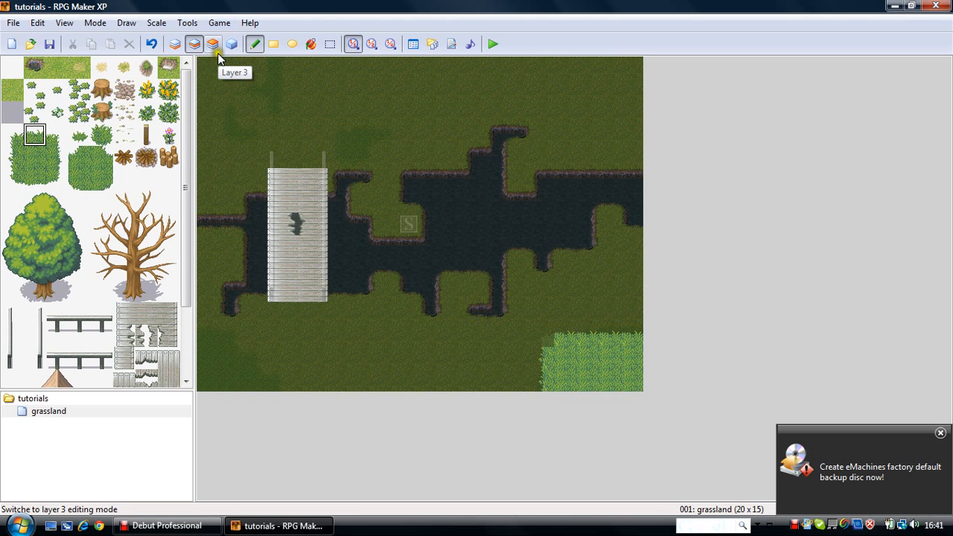
key(F4)
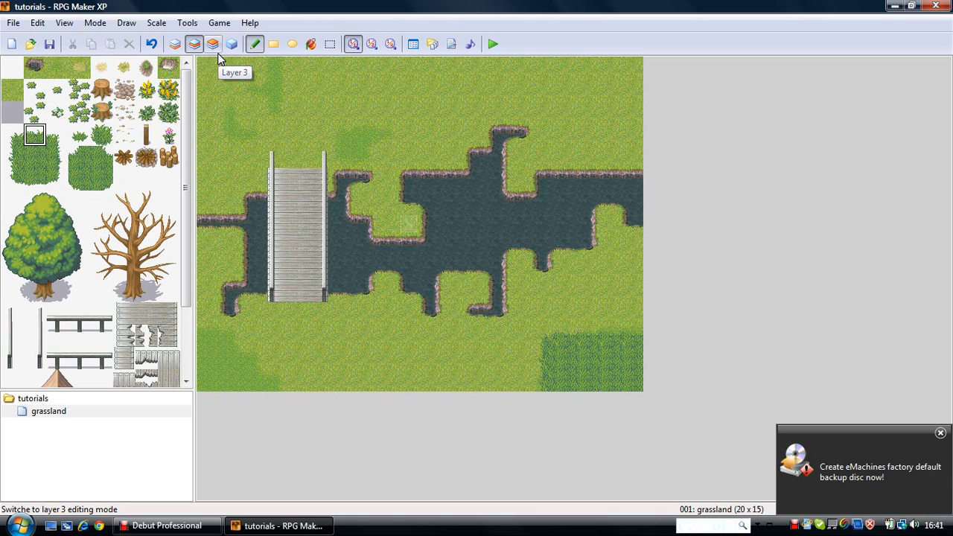